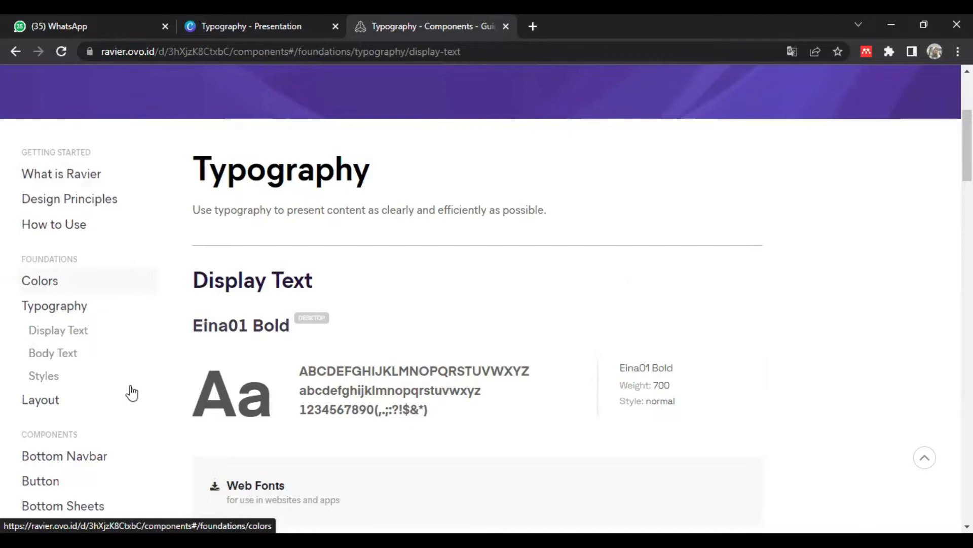
Step: Look through the Ravier guide's list of foundation and component topics
scroll(131, 393, "down", 2)
scroll(81, 406, "down", 3)
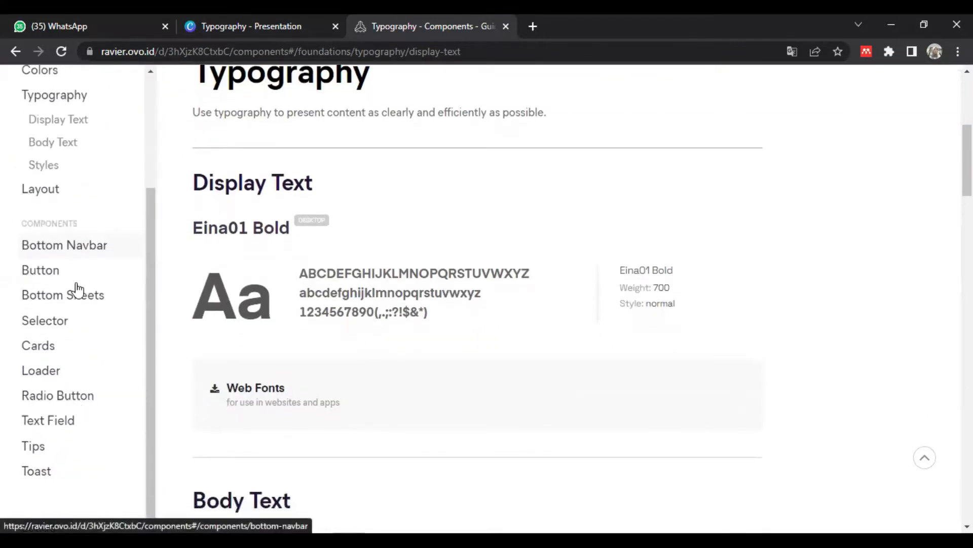
scroll(77, 370, "up", 3)
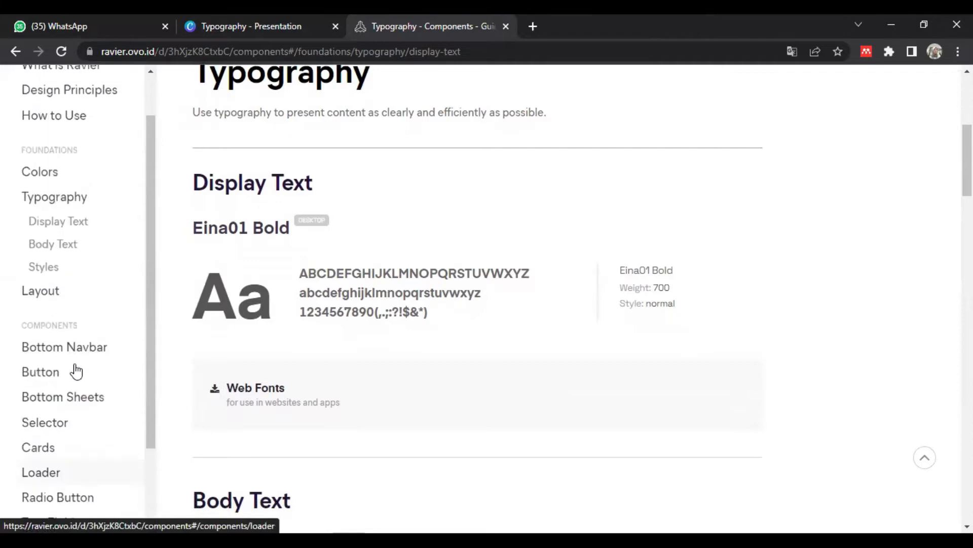
scroll(76, 369, "up", 1)
scroll(451, 279, "up", 3)
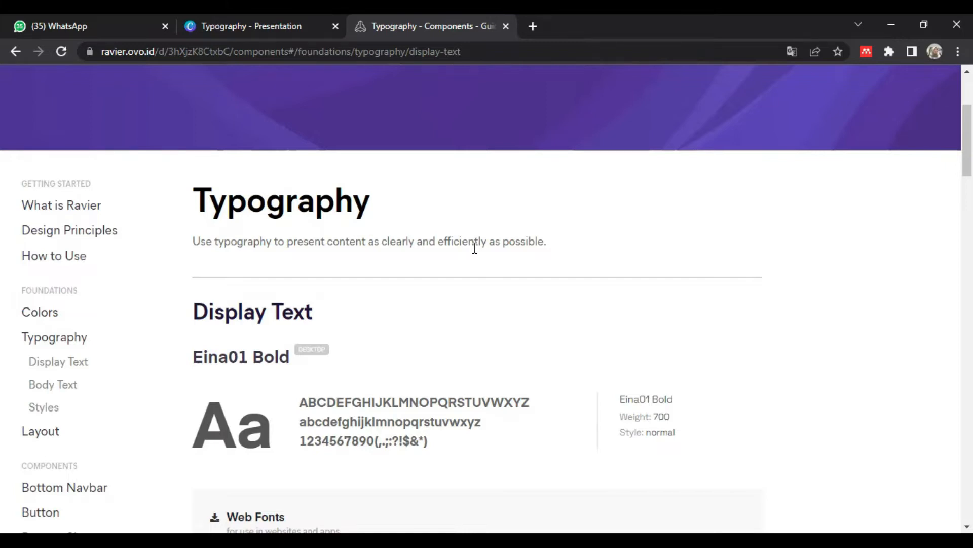
Step: Examine the Display Text and Body Text fonts on the Typography page, including their weights and styles
scroll(474, 247, "down", 2)
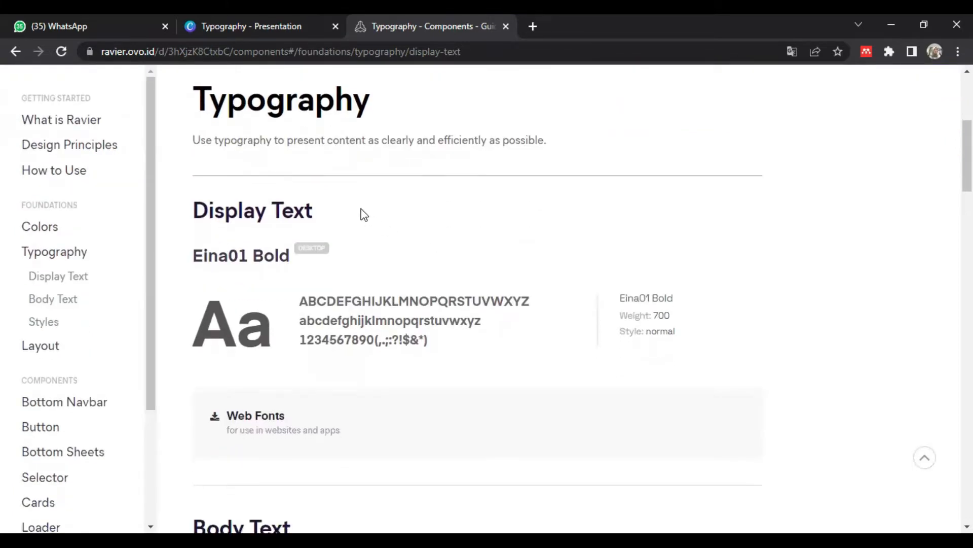
scroll(364, 215, "down", 1)
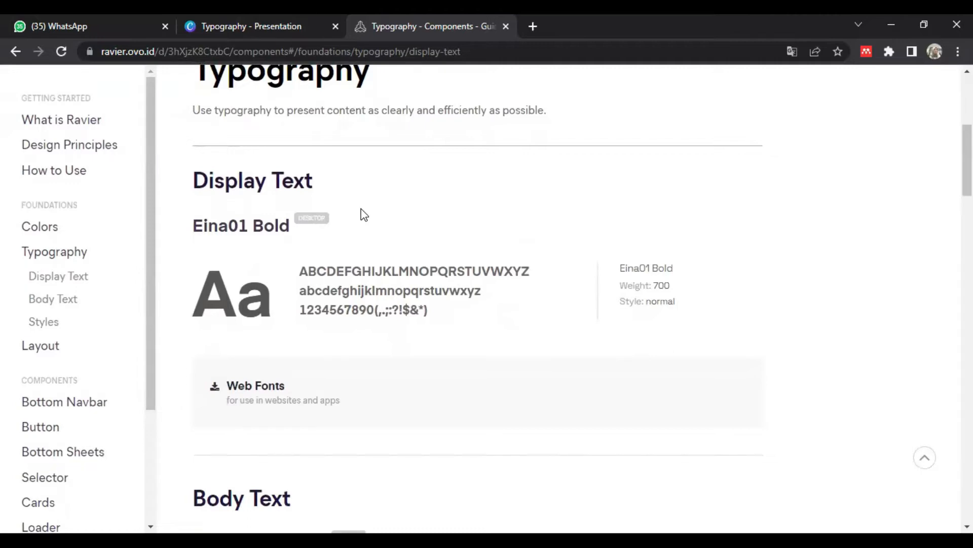
scroll(414, 284, "down", 3)
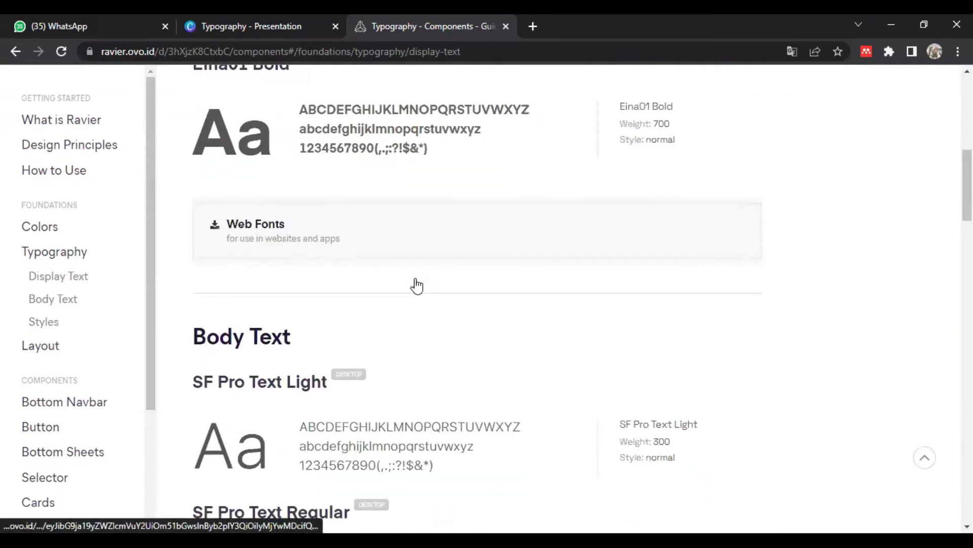
scroll(414, 285, "down", 1)
scroll(418, 285, "down", 3)
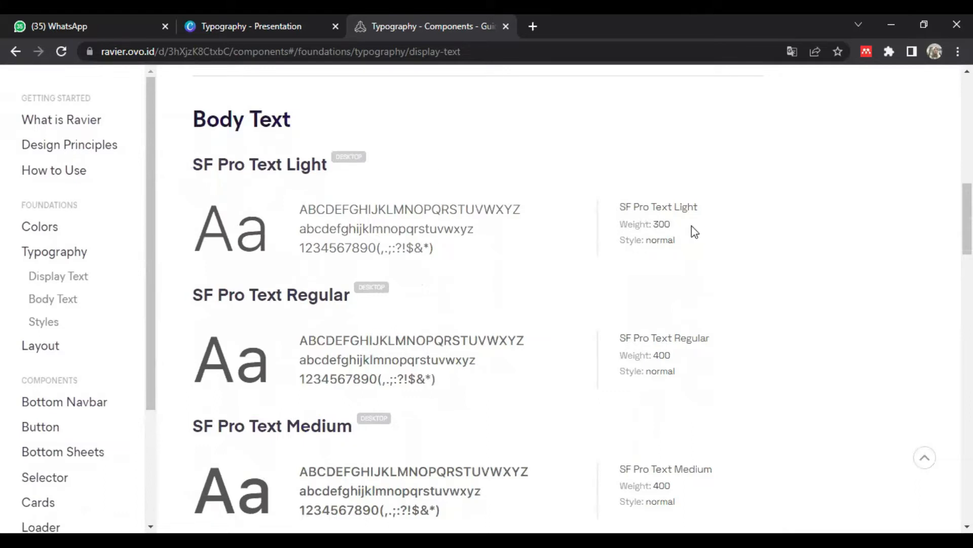
scroll(682, 248, "down", 1)
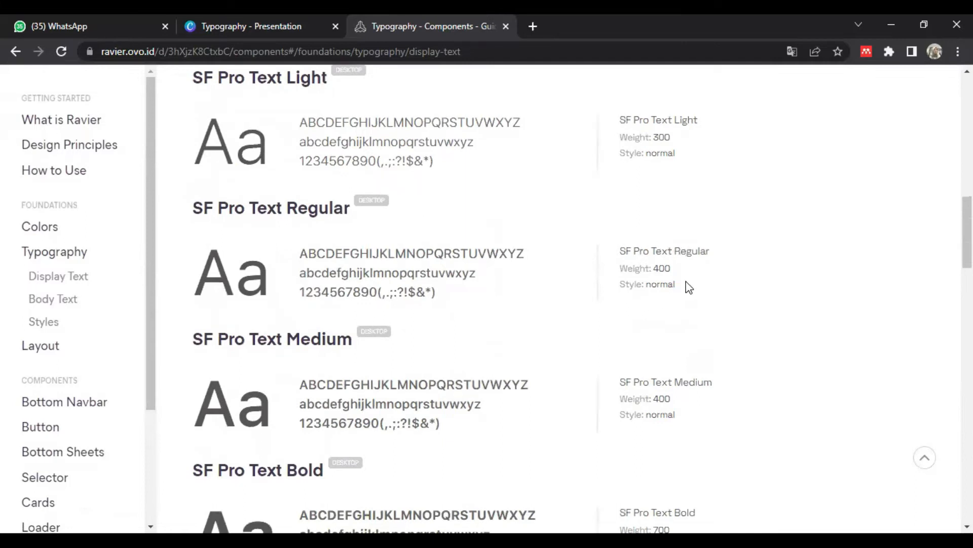
scroll(686, 344, "down", 4)
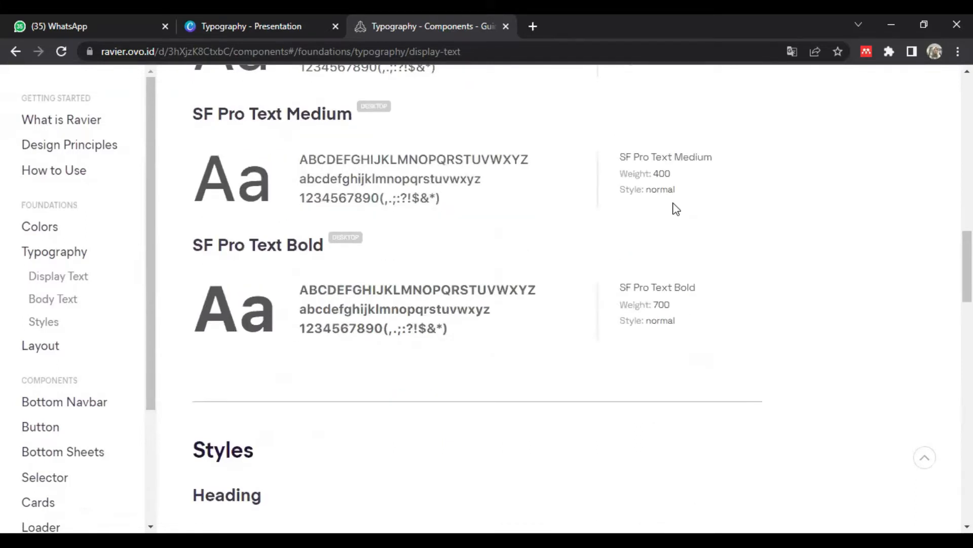
scroll(676, 202, "up", 1)
scroll(677, 203, "up", 1)
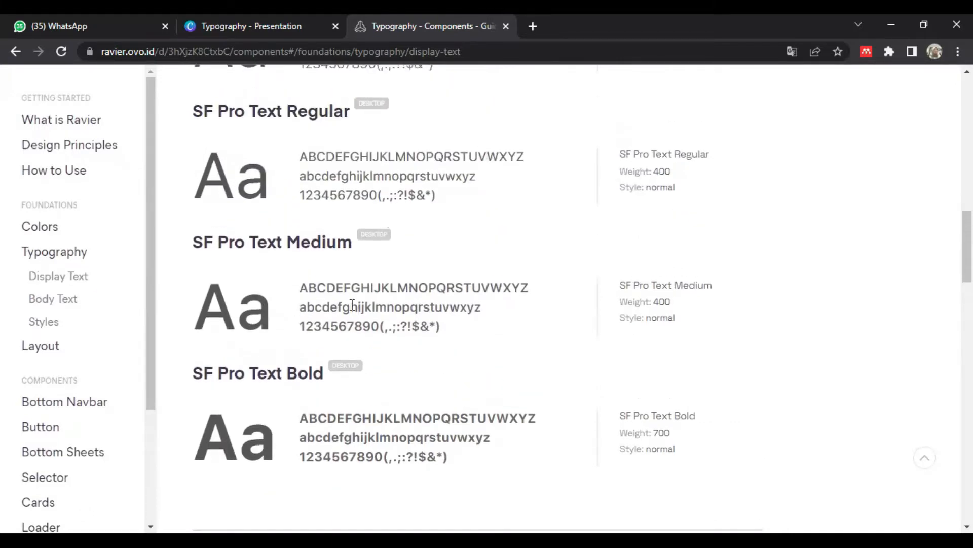
scroll(351, 305, "down", 1)
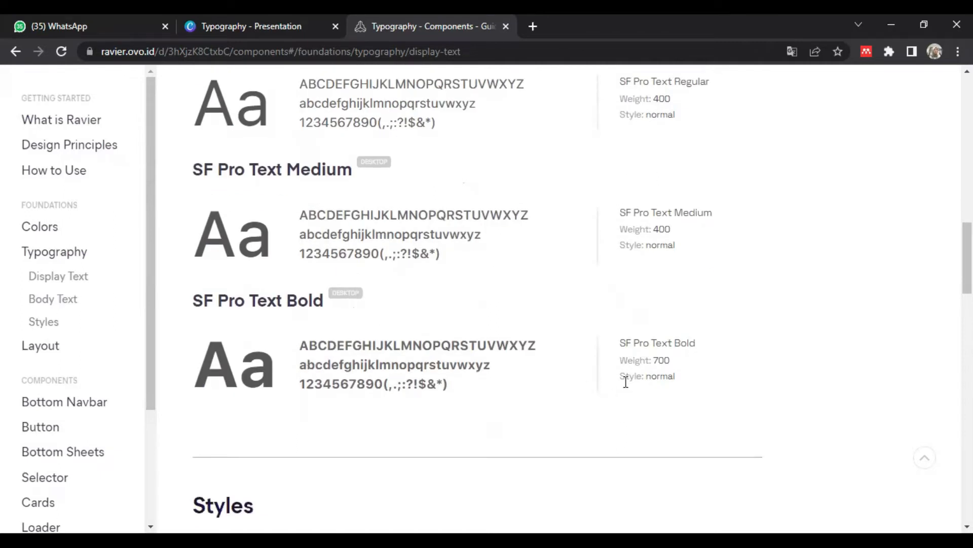
Step: Examine the Typography page's Styles section, from the heading sizes through the link, body and caption styles
scroll(626, 381, "down", 5)
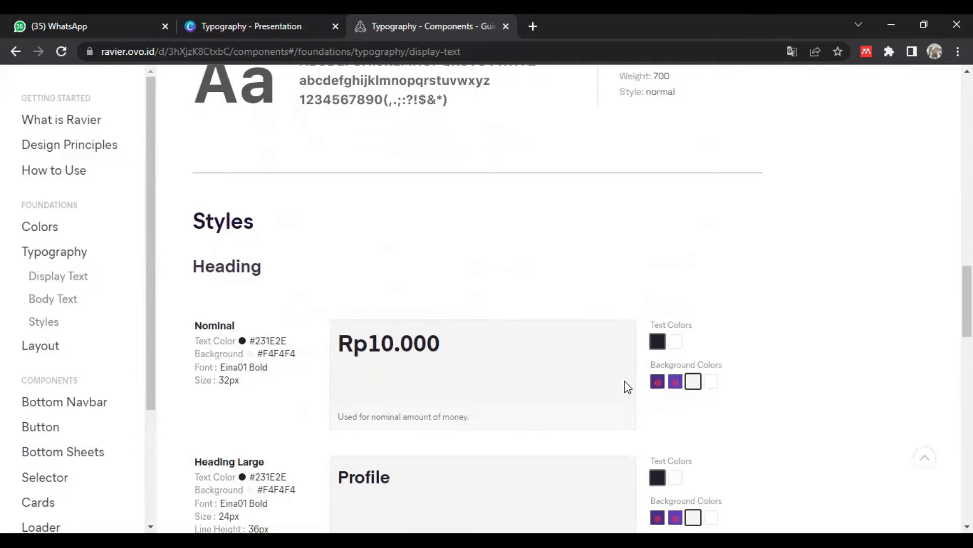
scroll(627, 387, "down", 2)
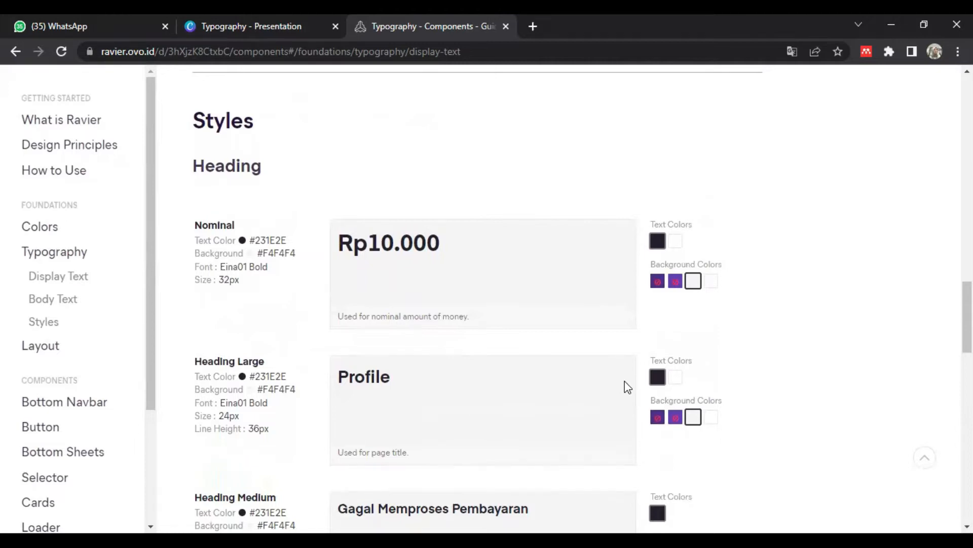
scroll(628, 387, "down", 2)
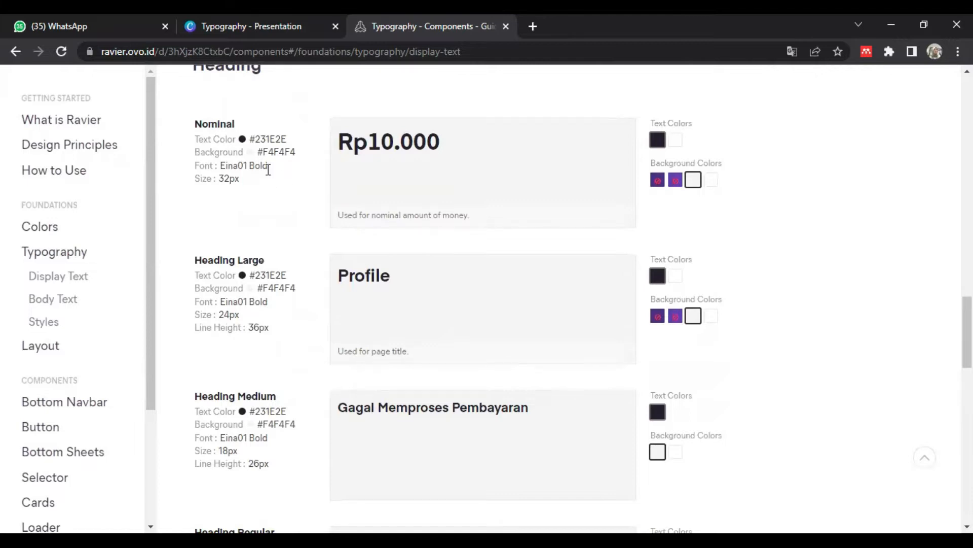
scroll(360, 264, "down", 3)
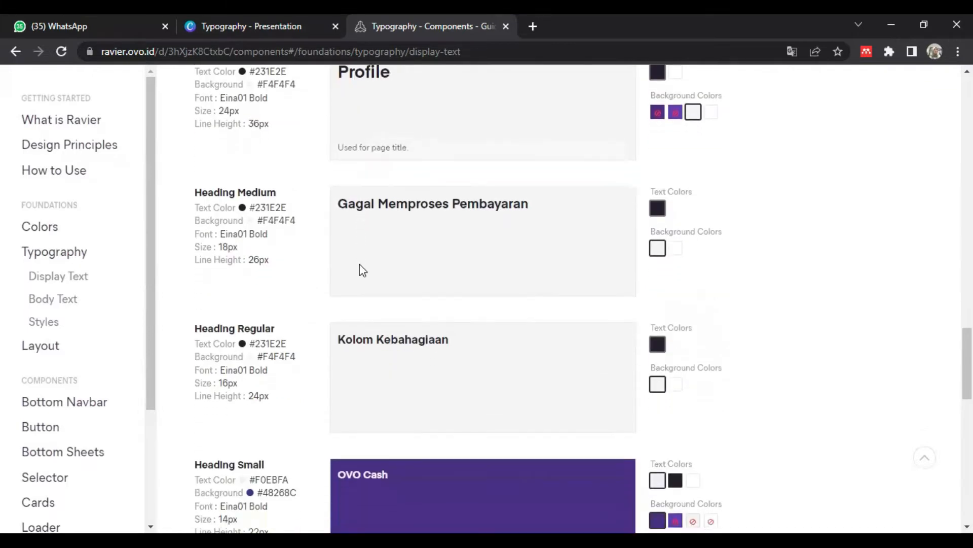
scroll(360, 265, "up", 5)
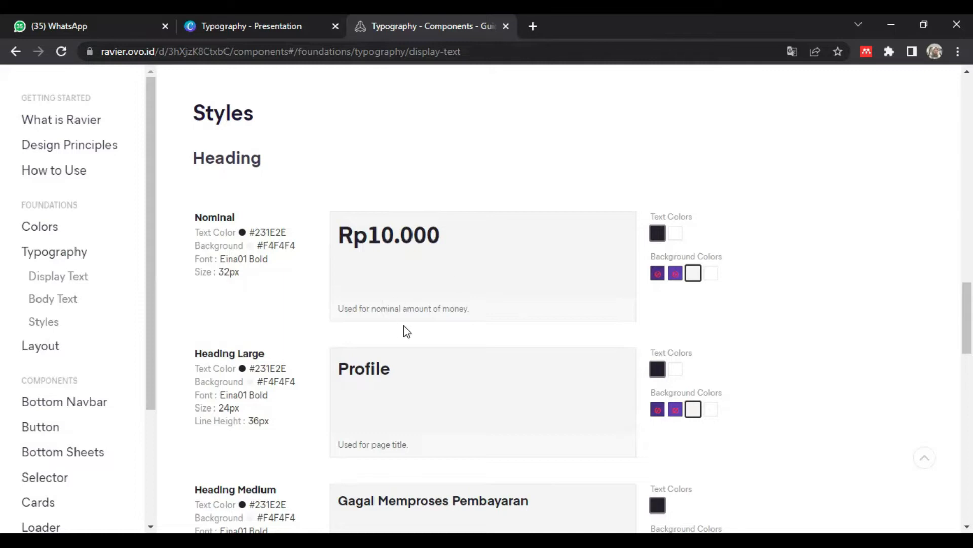
scroll(475, 318, "down", 2)
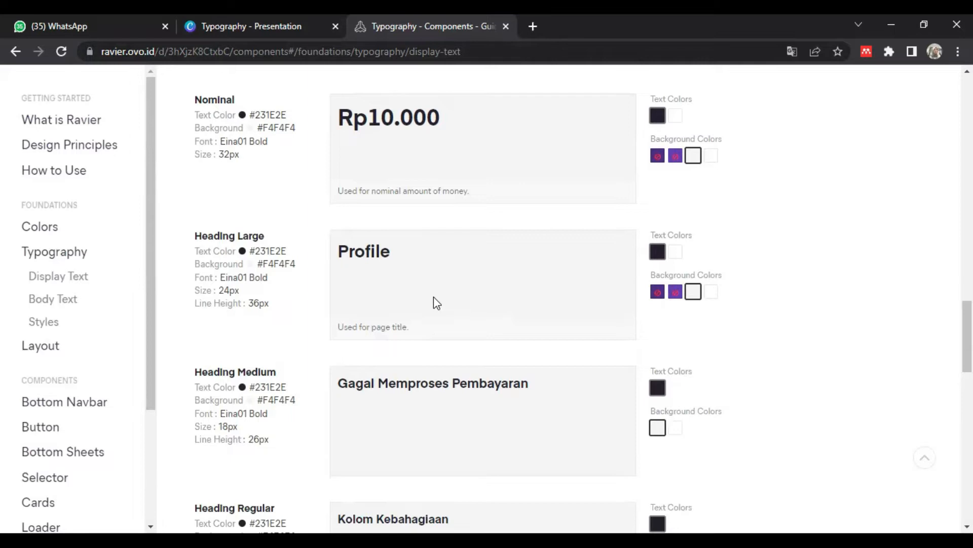
scroll(396, 338, "down", 6)
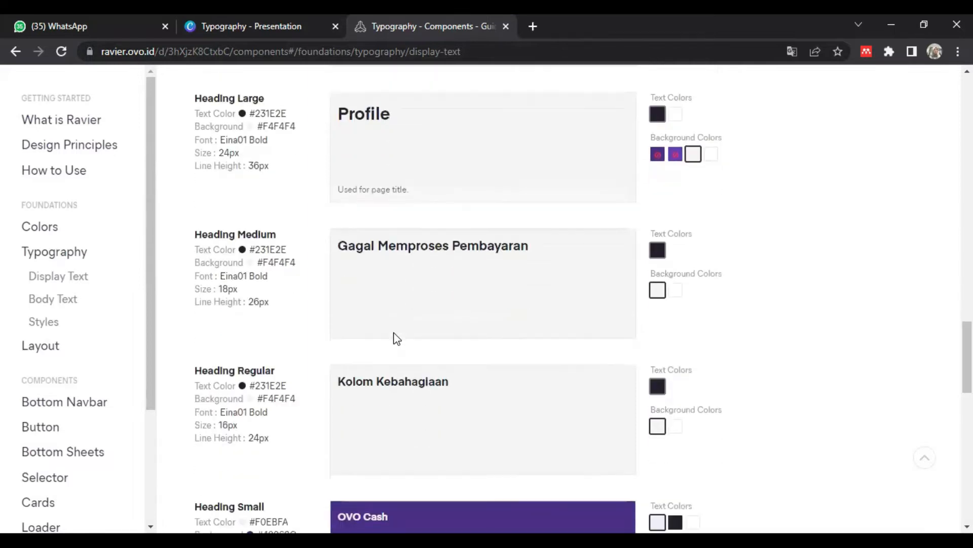
scroll(393, 337, "up", 2)
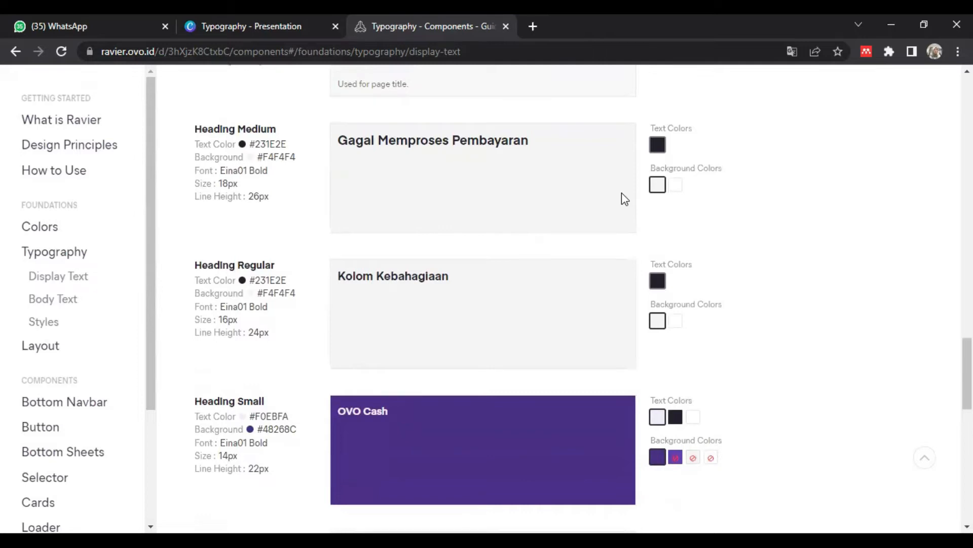
scroll(622, 193, "down", 10)
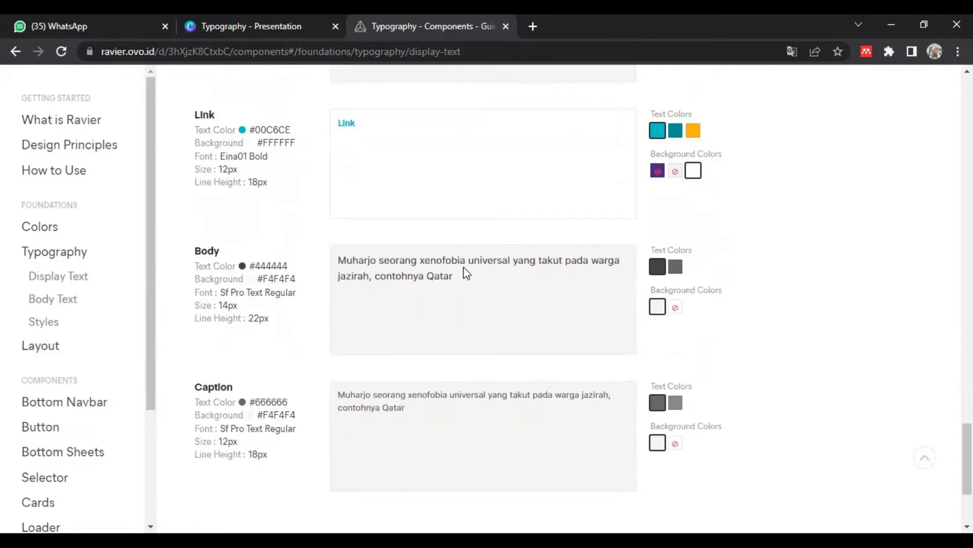
scroll(467, 273, "down", 2)
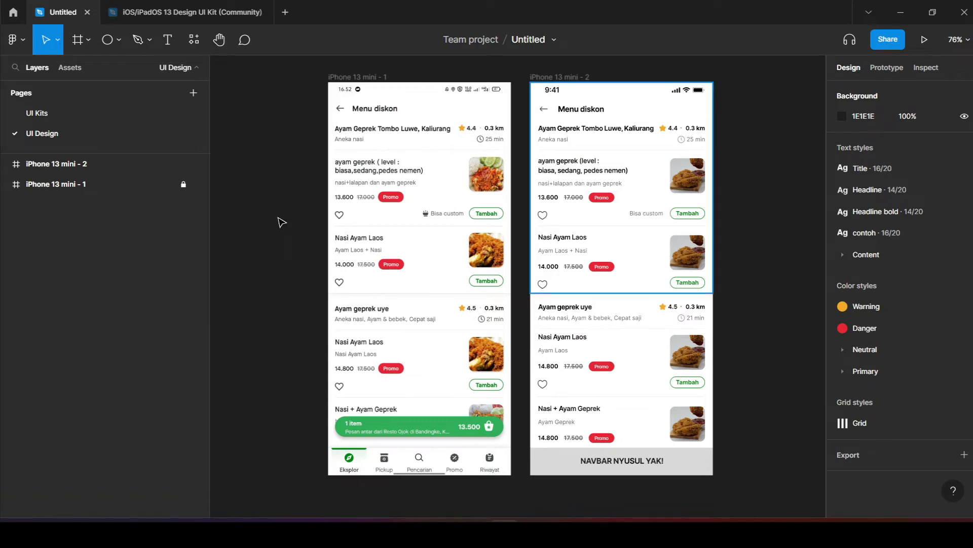
Step: Switch to the Figma file's UI Kits page and turn on the layout grid display
left_click(46, 115)
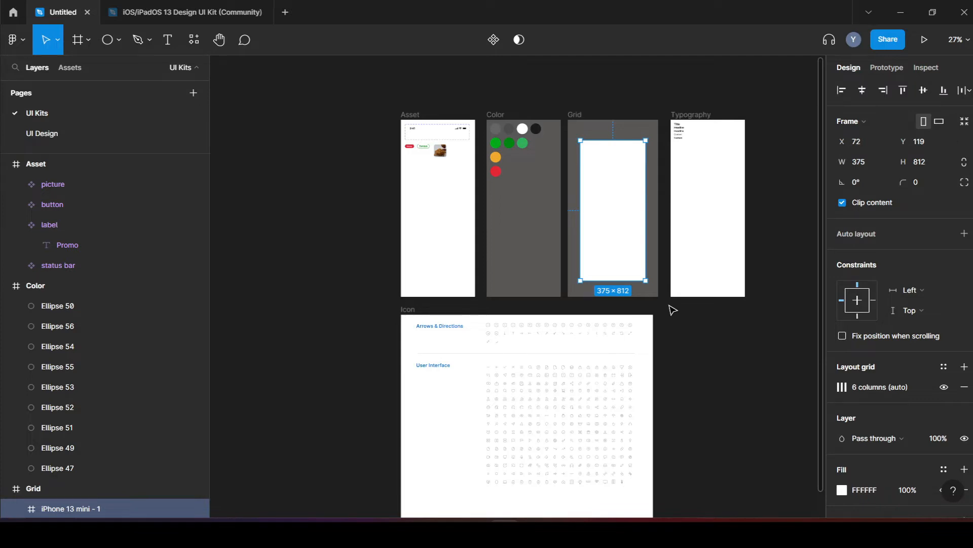
scroll(672, 310, "up", 3)
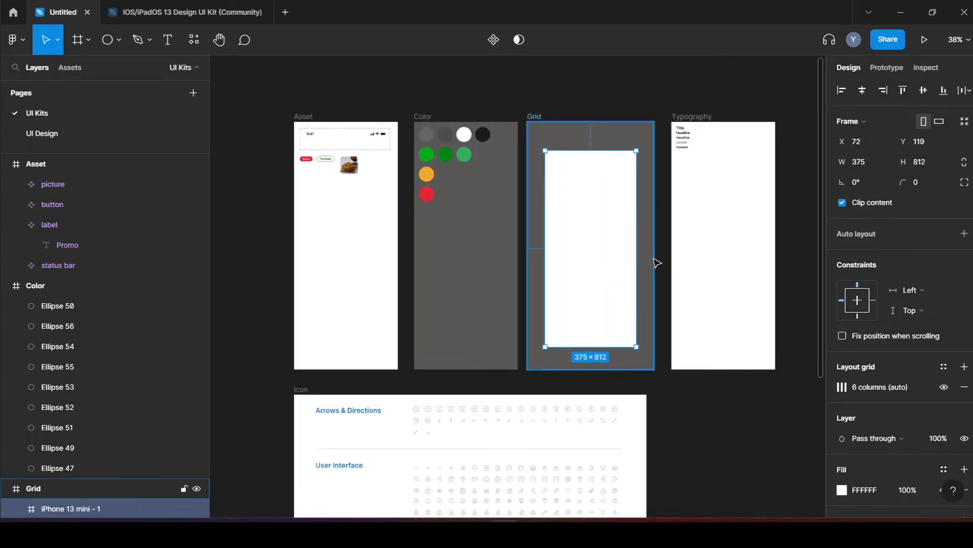
key("ctrl+shift+4")
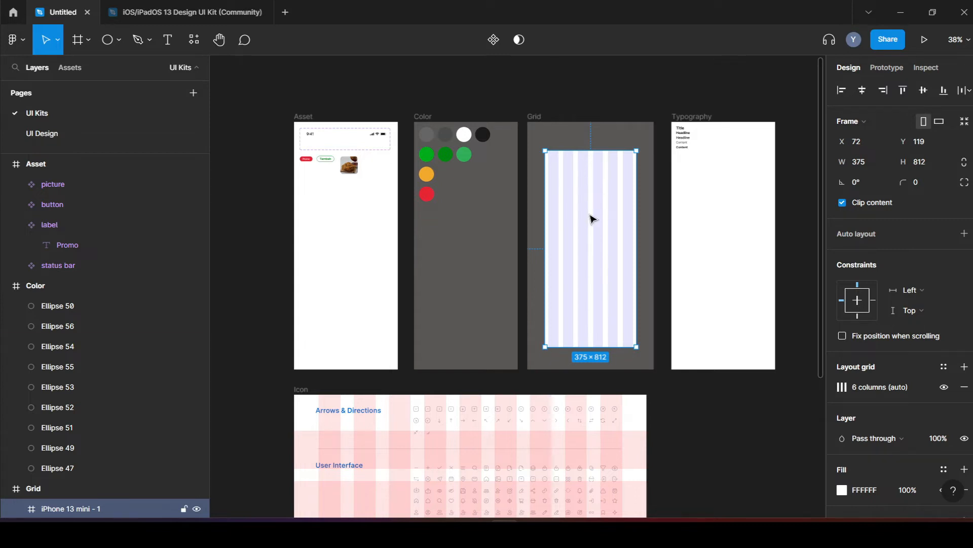
Step: Show the gojek 1 screenshot inside the Grid frame's iPhone 13 mini - 1 and examine its alignment to the columns
left_click(17, 508)
scroll(193, 365, "down", 3)
left_click(197, 366)
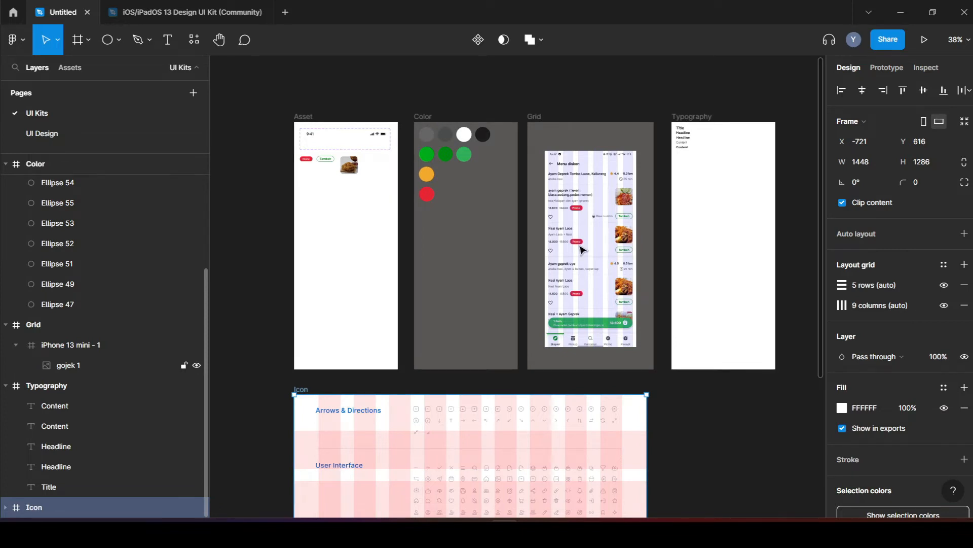
scroll(602, 249, "up", 5)
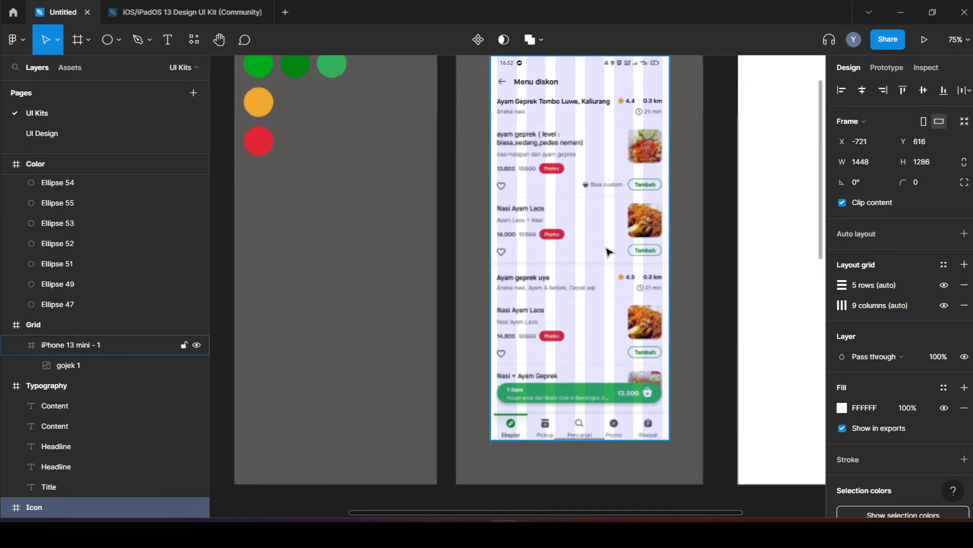
scroll(647, 216, "up", 3)
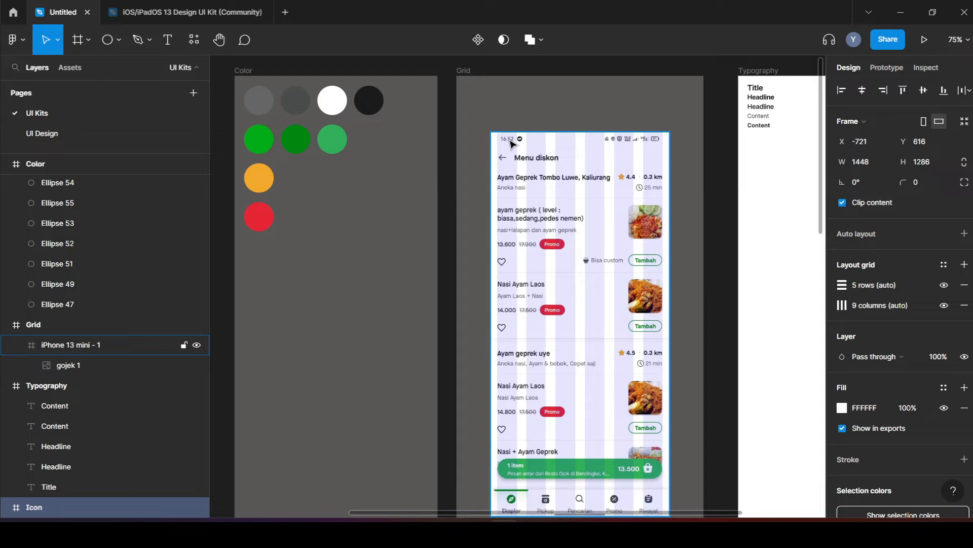
scroll(639, 255, "down", 3)
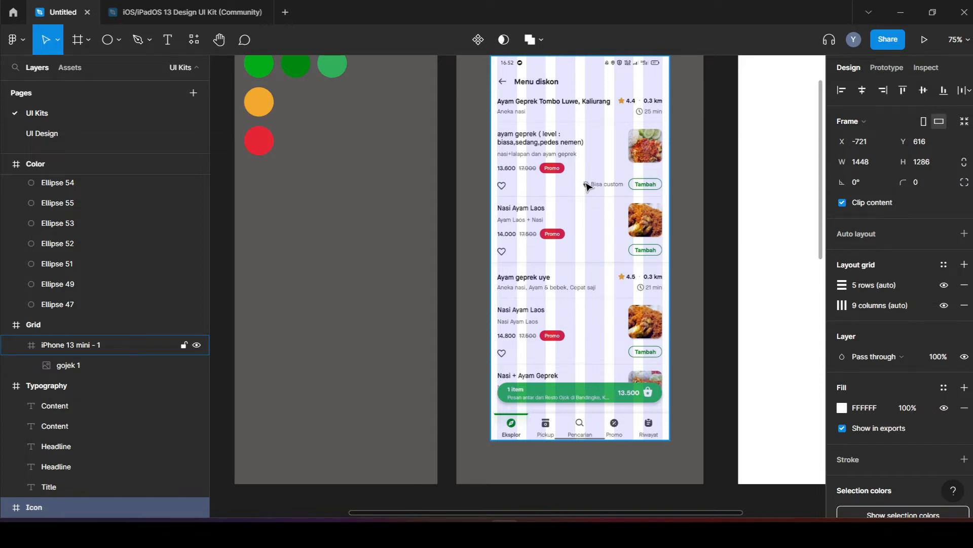
scroll(652, 238, "down", 3)
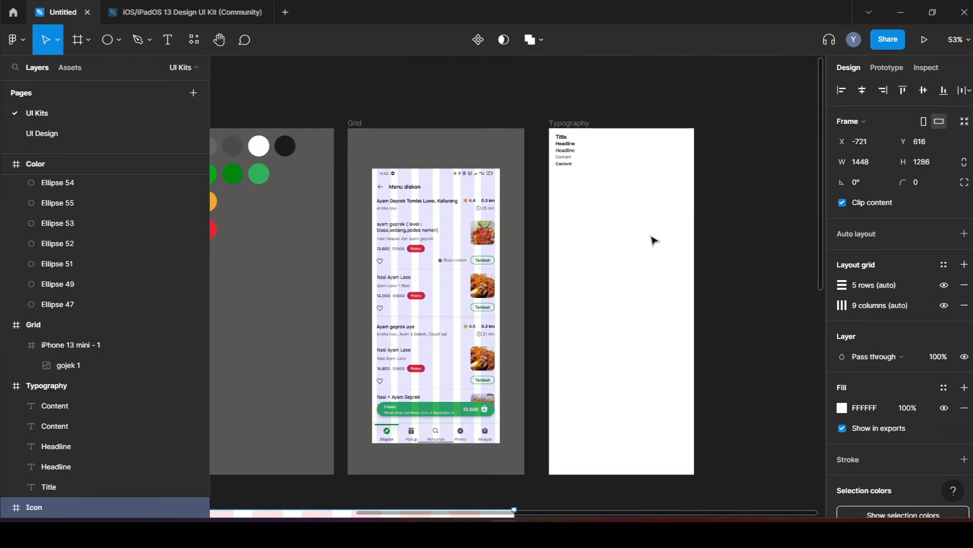
Step: Create a new frame from the iPhone 13 mini preset and position it beside the Typography frame
left_click(86, 42)
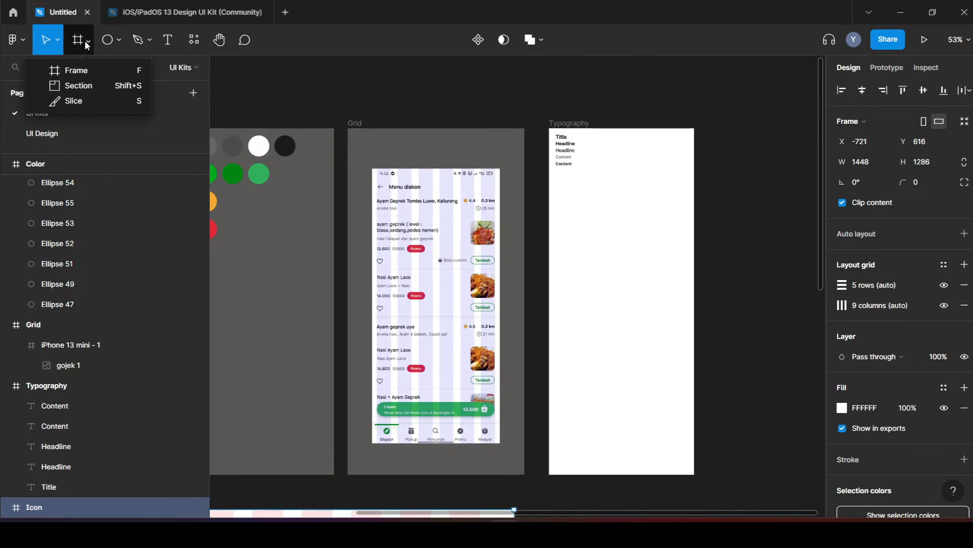
left_click(126, 73)
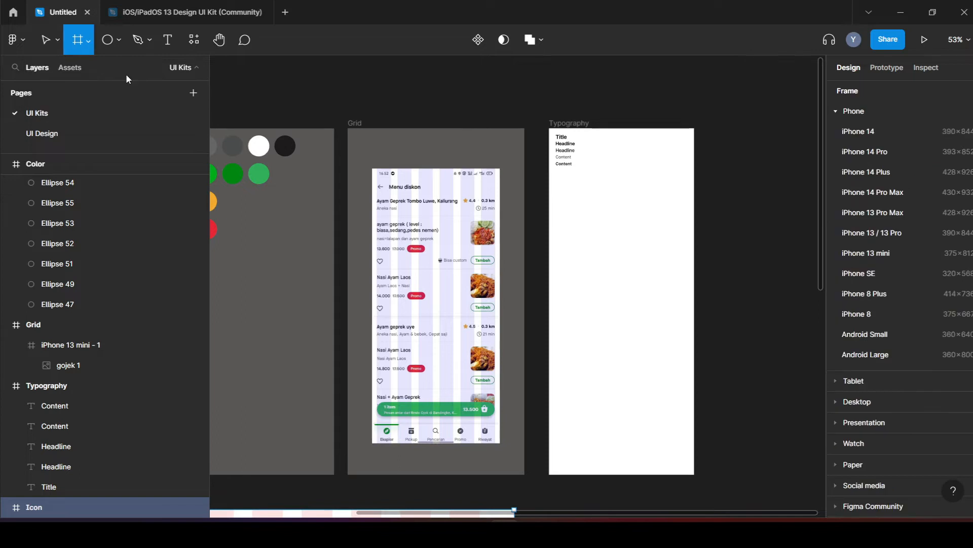
left_click(866, 254)
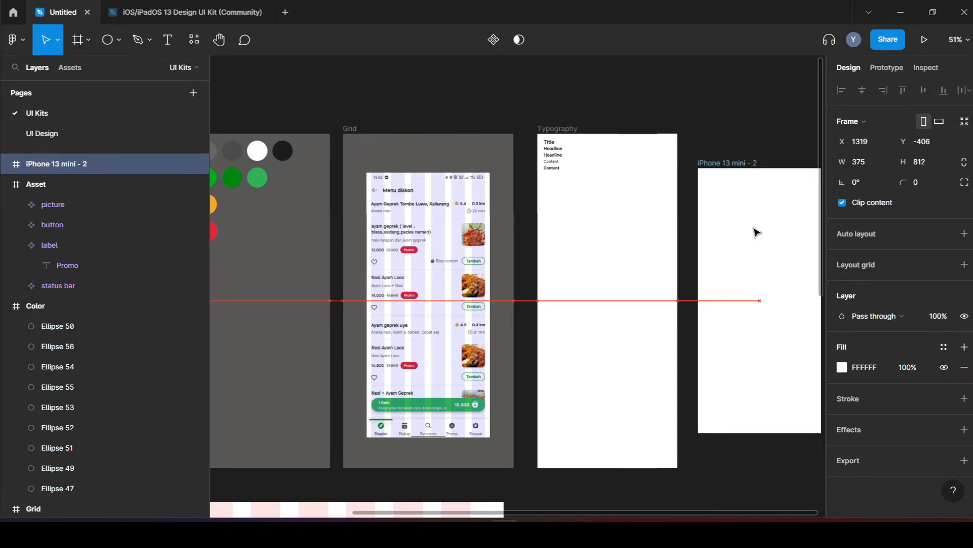
left_click_drag(754, 228, 747, 220)
scroll(755, 258, "right", 2)
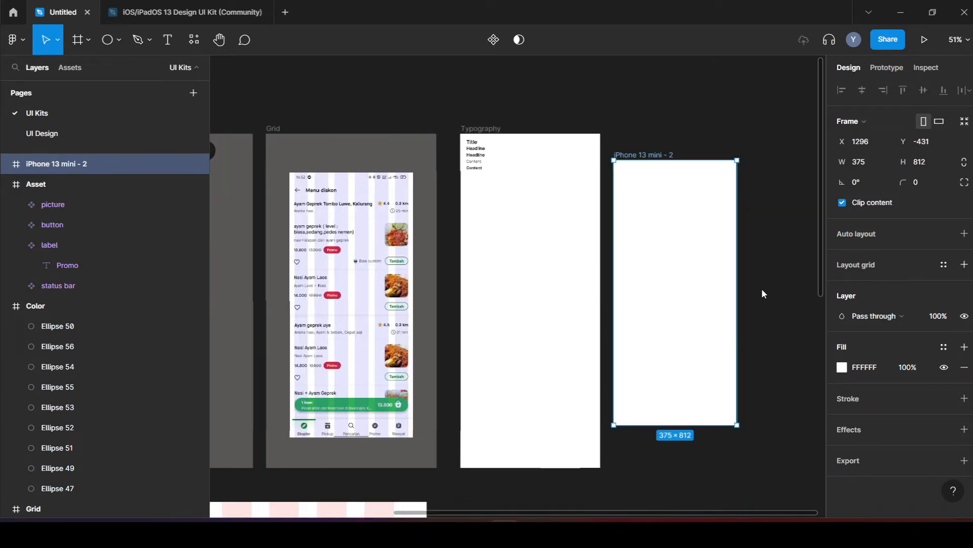
Step: Add a layout grid to the iPhone 13 mini - 2 frame and set it to 6 columns
left_click(964, 265)
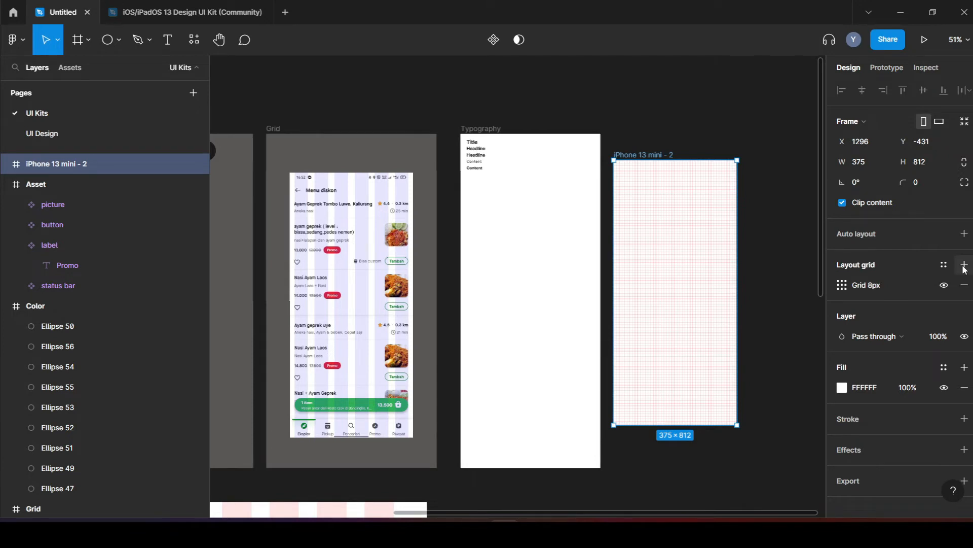
left_click(846, 285)
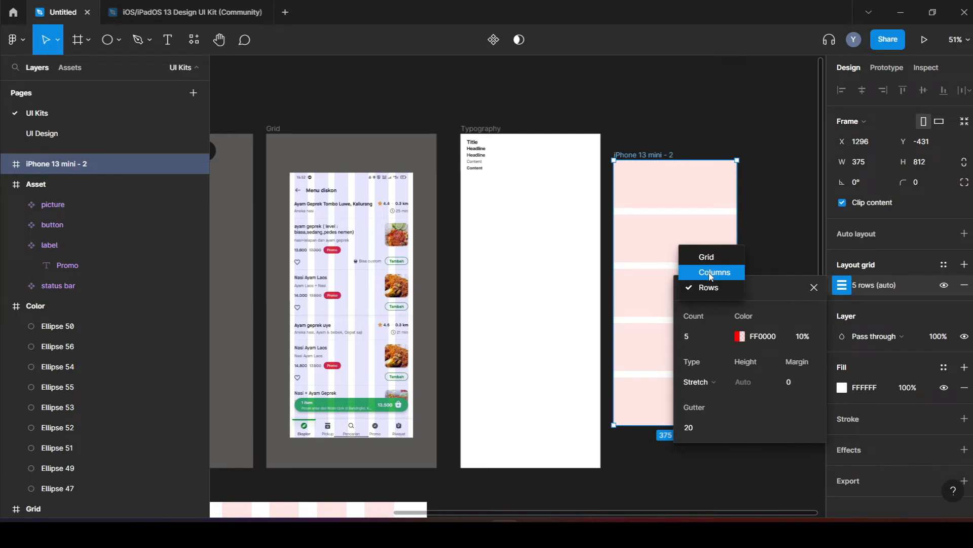
left_click(711, 274)
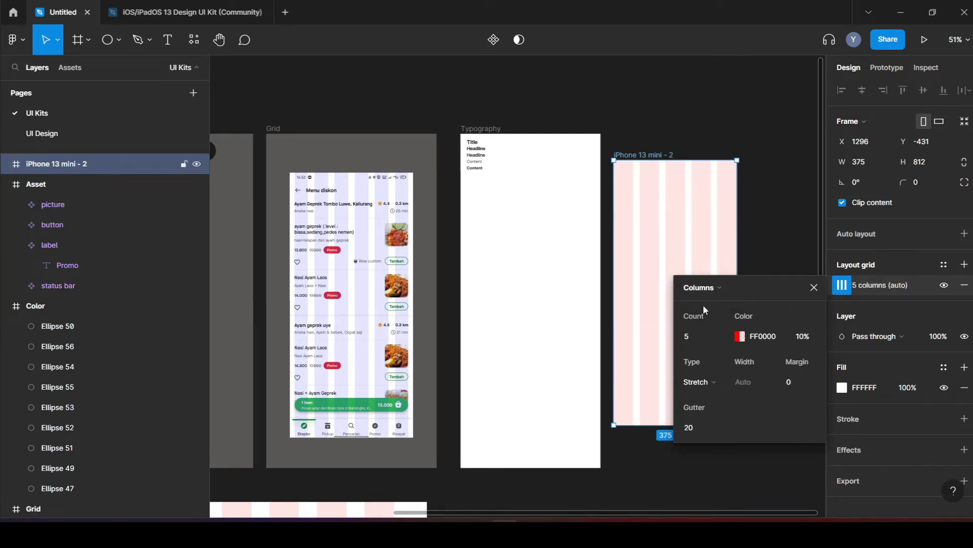
left_click(694, 337)
type("6")
key("Return")
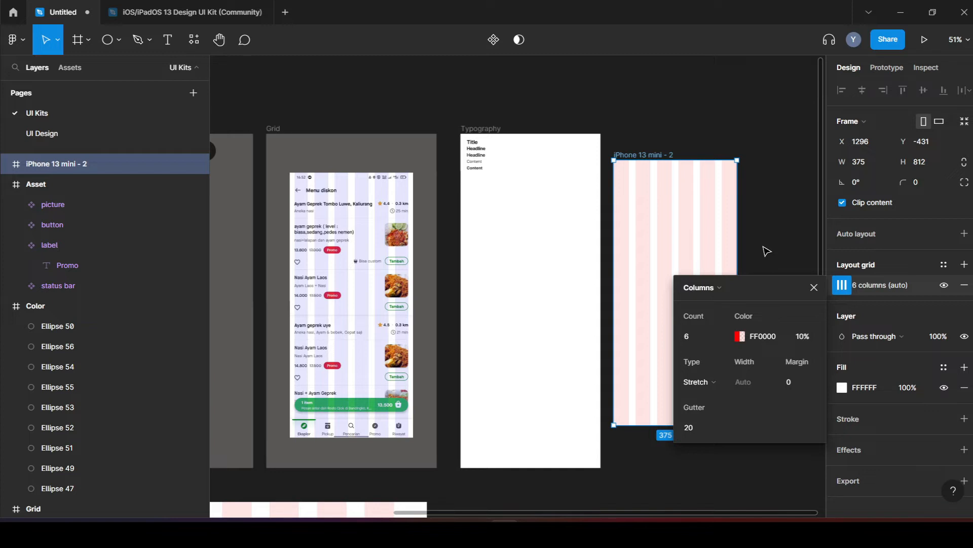
Step: Set the column grid's margin to 16 and its gutter to 20 on the iPhone 13 mini - 2 frame
left_click(844, 286)
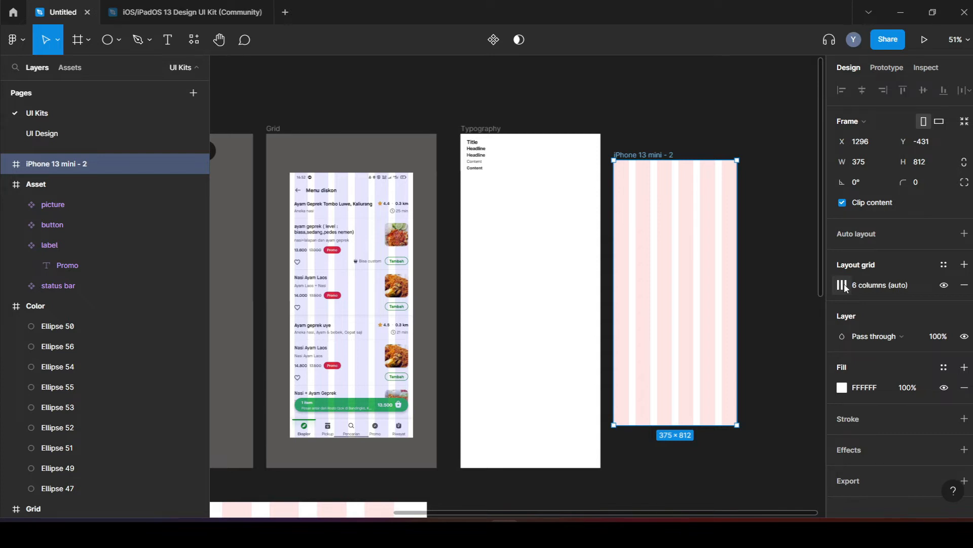
left_click(844, 285)
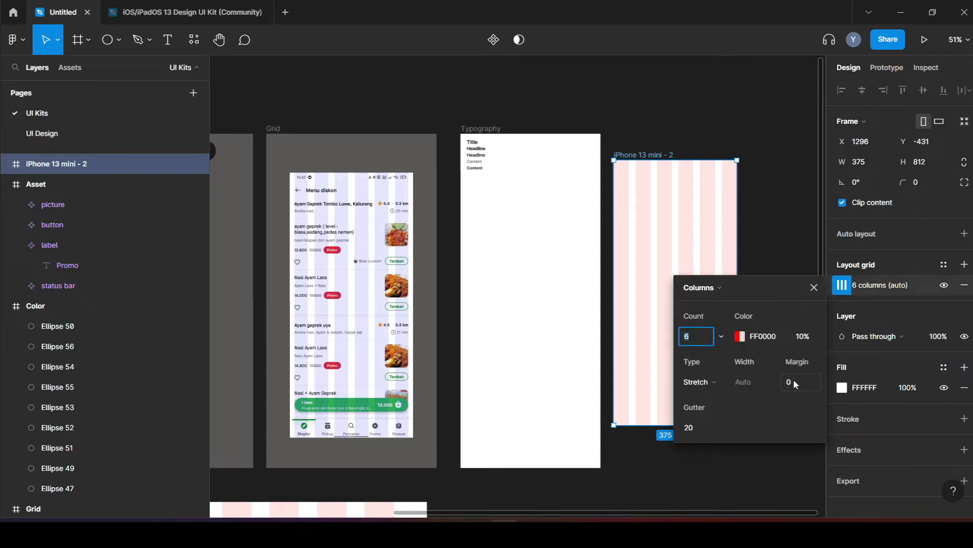
left_click(794, 384)
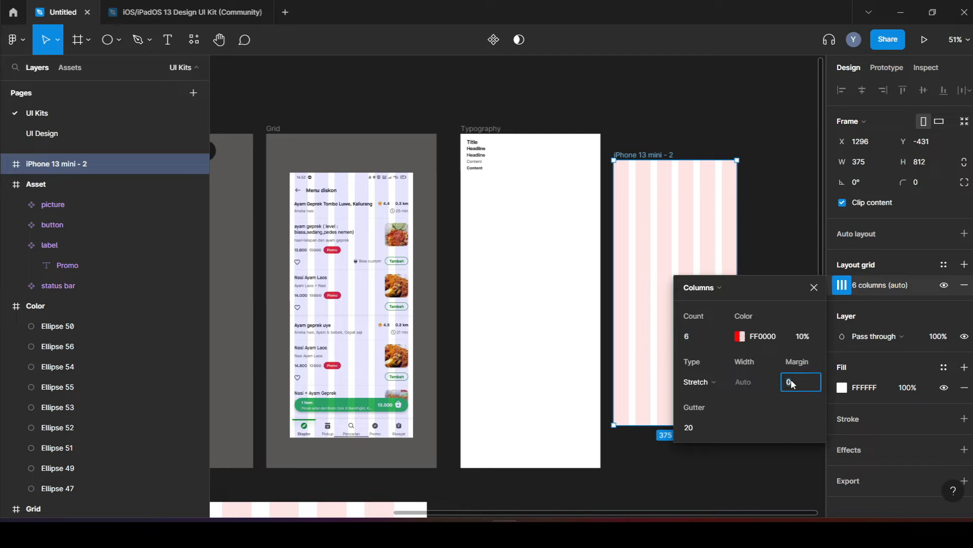
type("20")
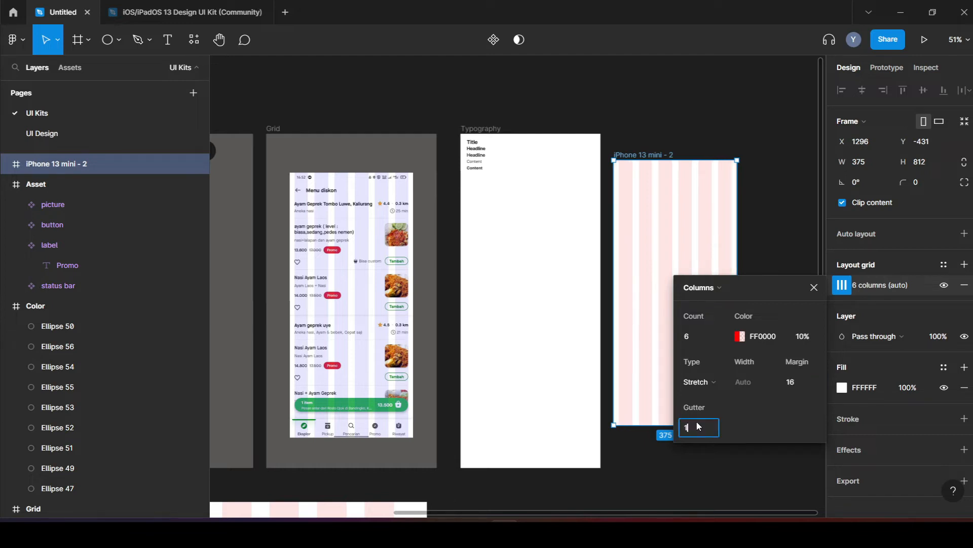
type("20")
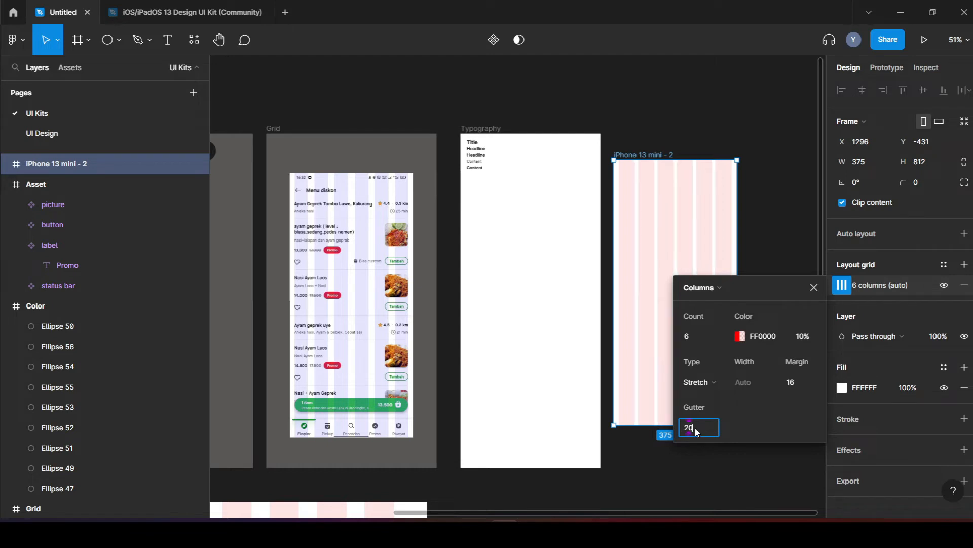
key("Return")
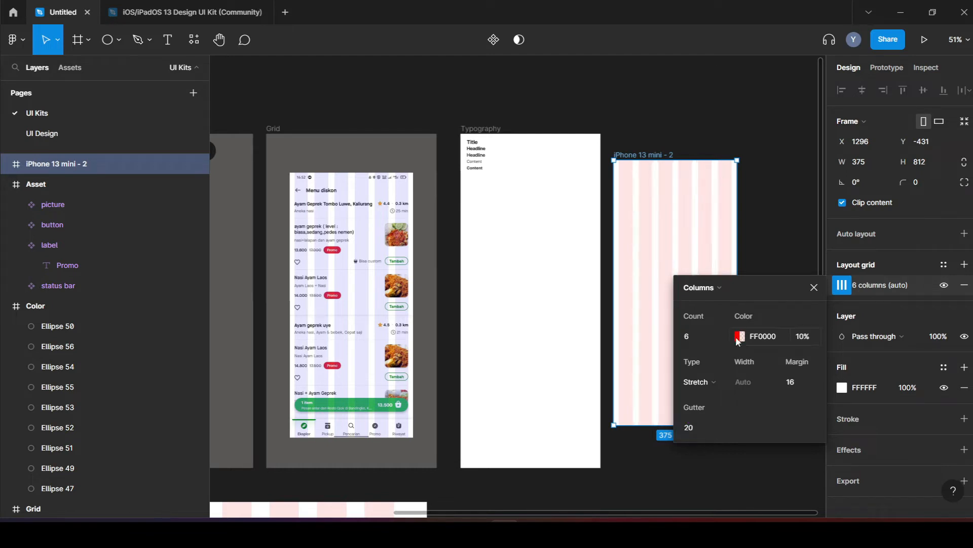
left_click(815, 288)
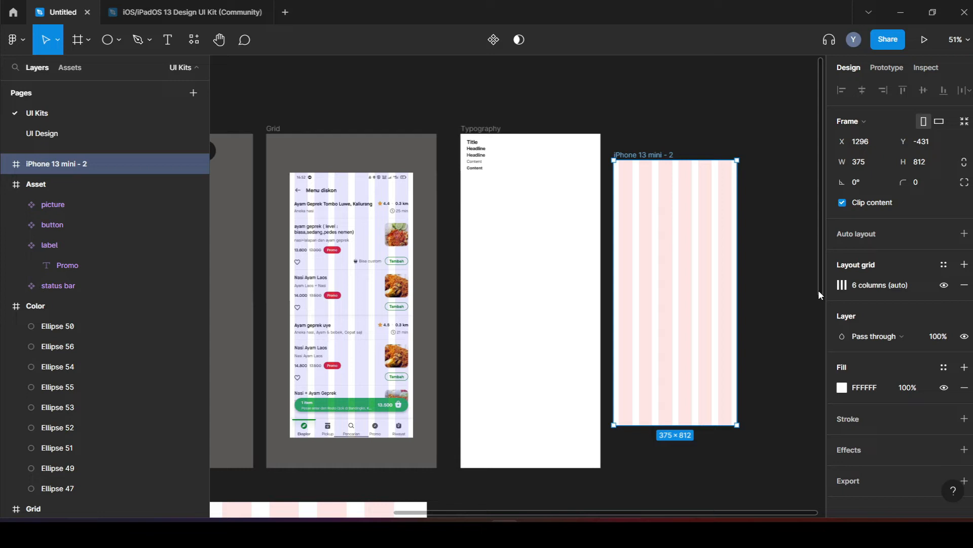
Step: Save the frame's column layout grid as a new grid style named grid baru
left_click(945, 265)
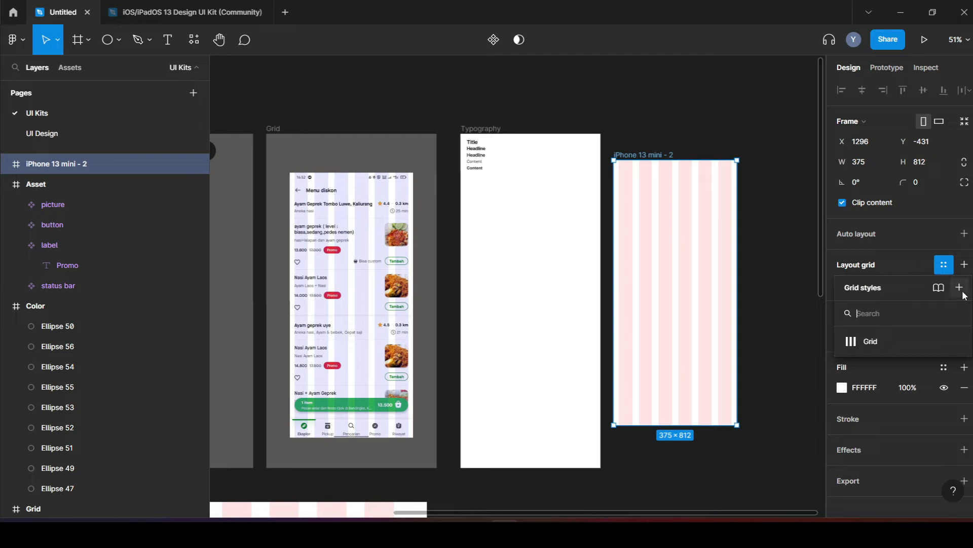
left_click(960, 288)
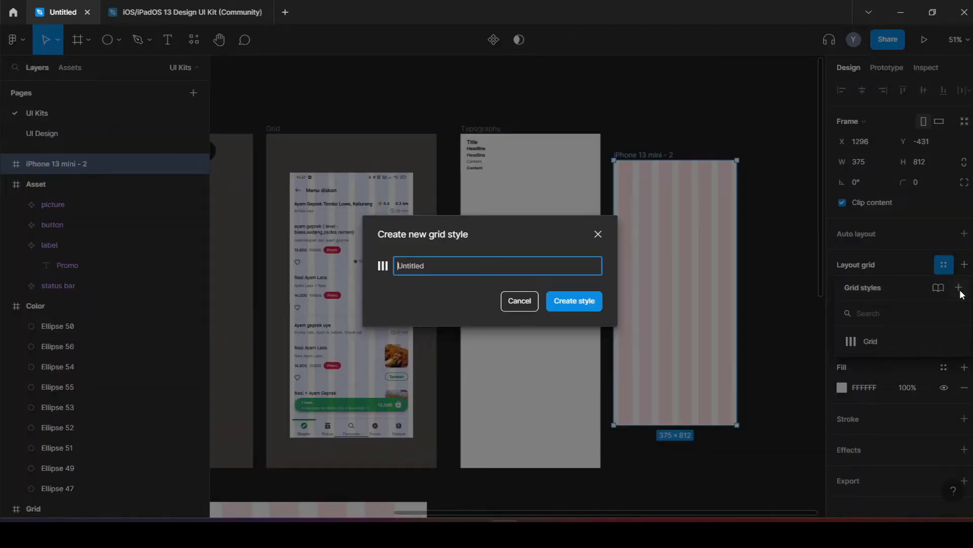
type("grid")
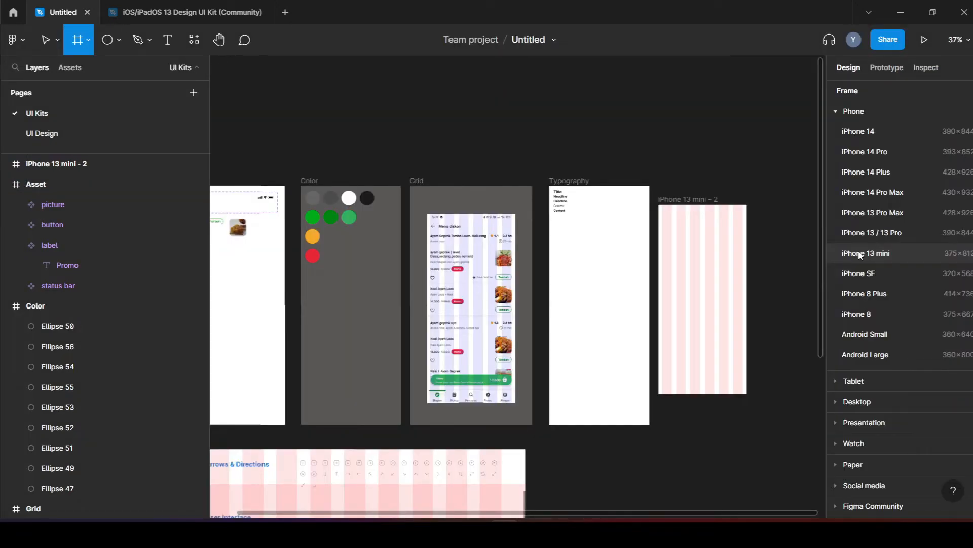
Step: Try a saved grid style on a new iPhone 13 mini frame beside iPhone 13 mini - 2, and delete both frames
left_click(859, 252)
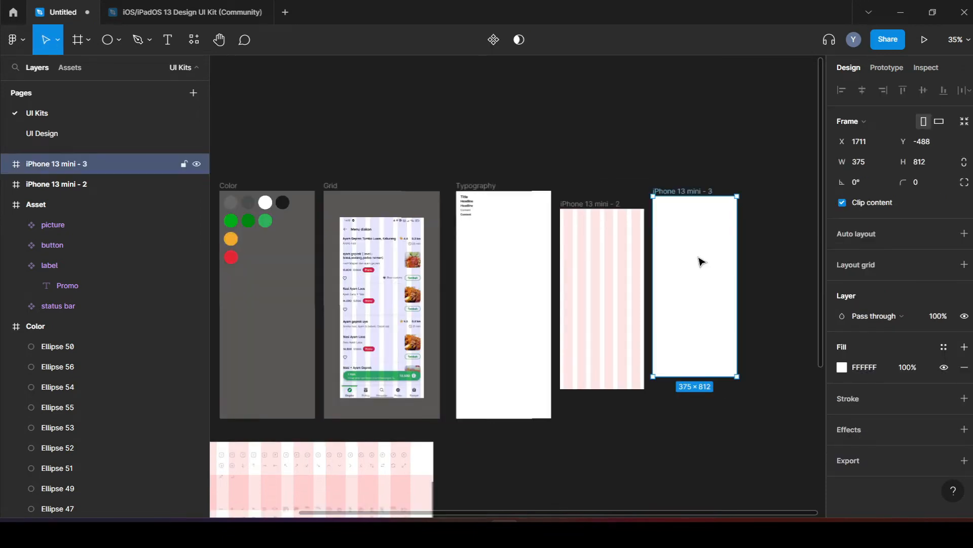
left_click_drag(700, 261, 707, 274)
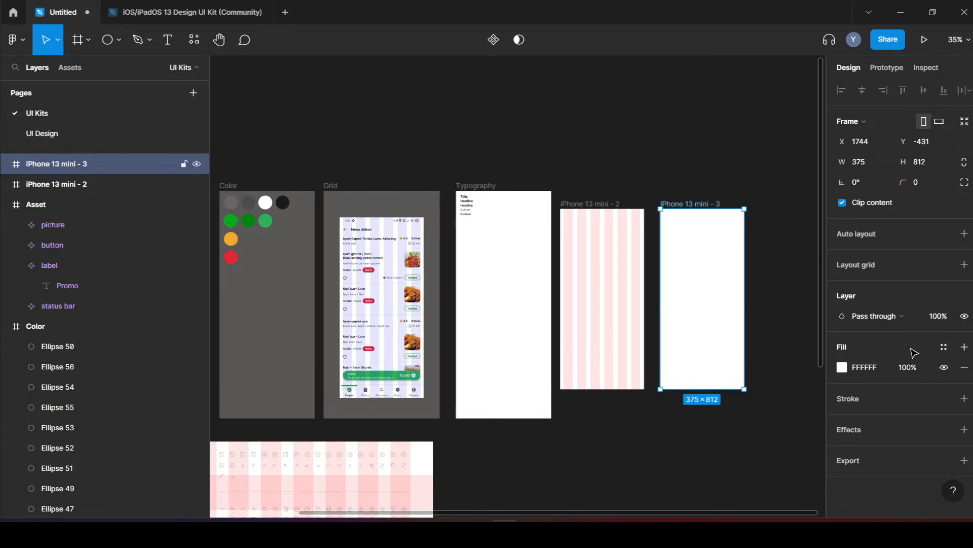
left_click(944, 265)
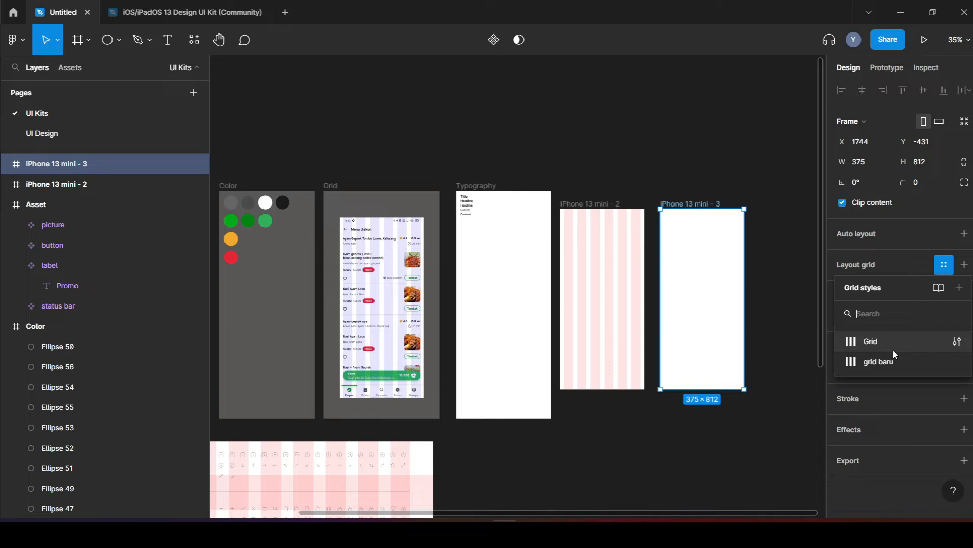
left_click(893, 349)
left_click(602, 206, "shift")
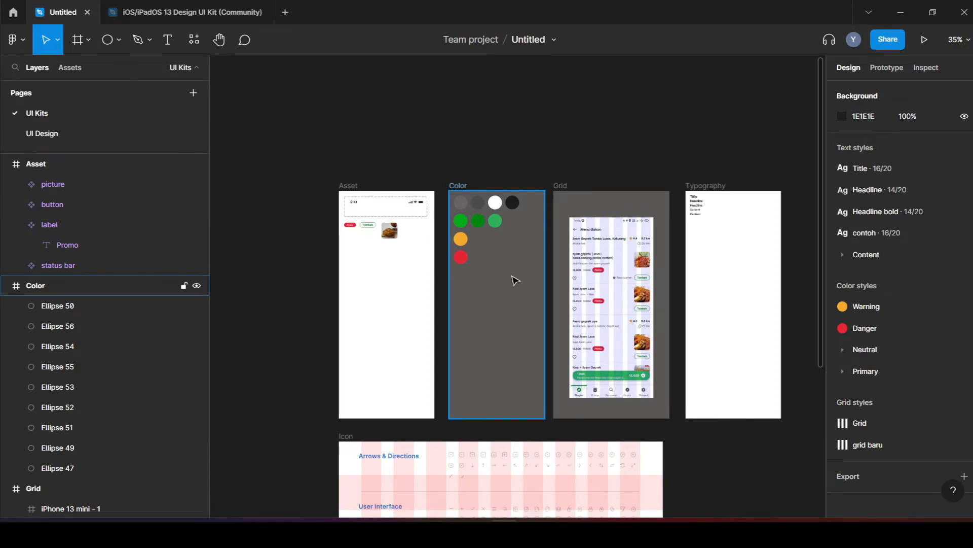
Step: Add a swatch filled with F01EF4 beside the red circle in the Color frame and save its fill as the color style pink
scroll(515, 281, "up", 5)
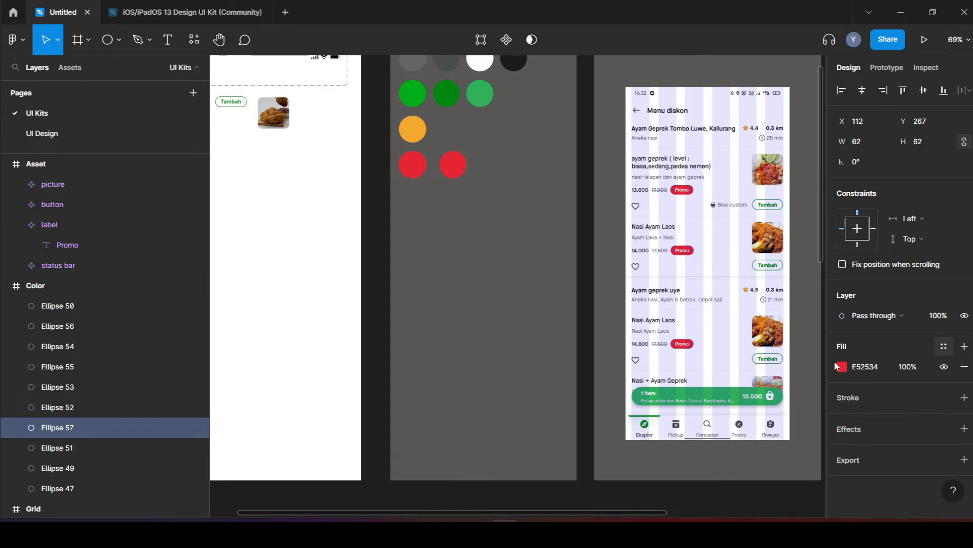
left_click(837, 365)
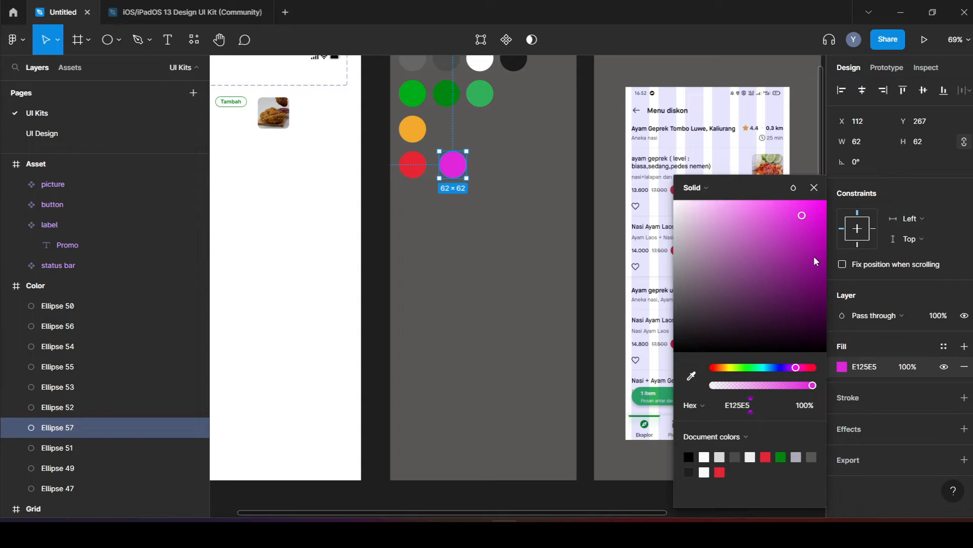
left_click(808, 206)
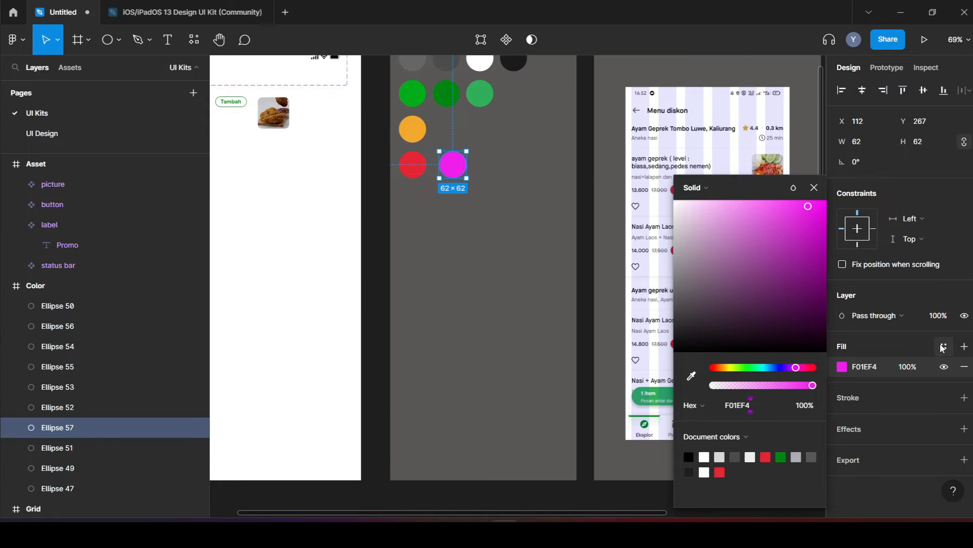
left_click(943, 347)
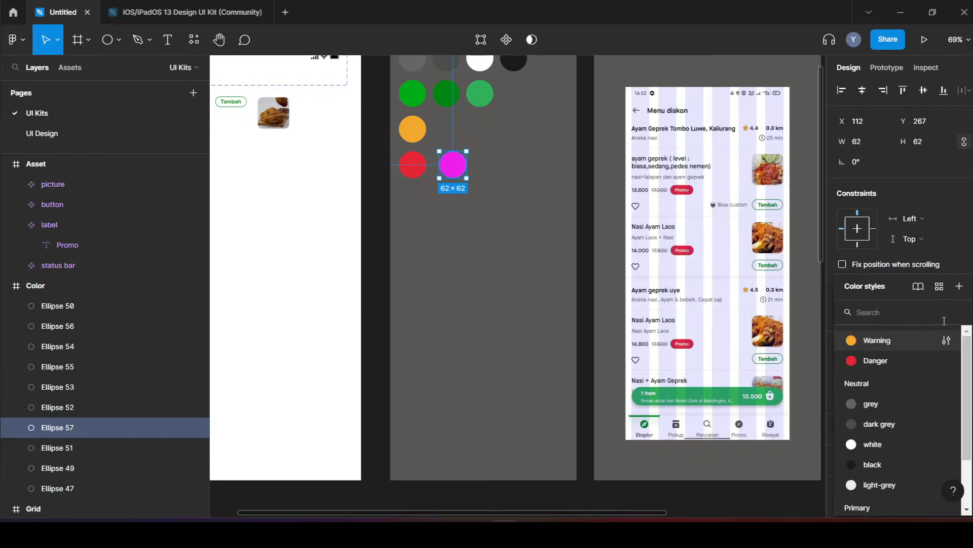
left_click(818, 350)
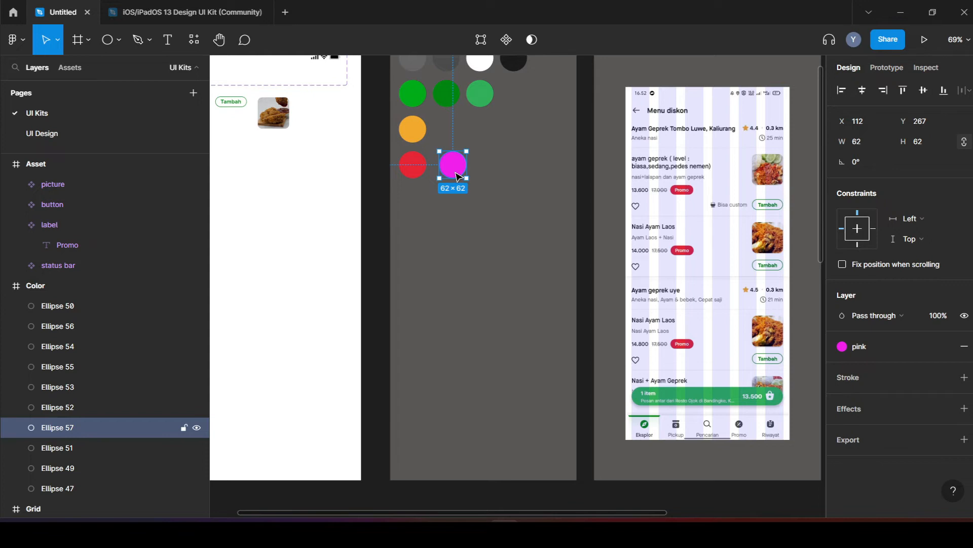
Step: Add a blue copy of the pink swatch beside it and save its fill as the color style Primary/blue
key("ctrl+d")
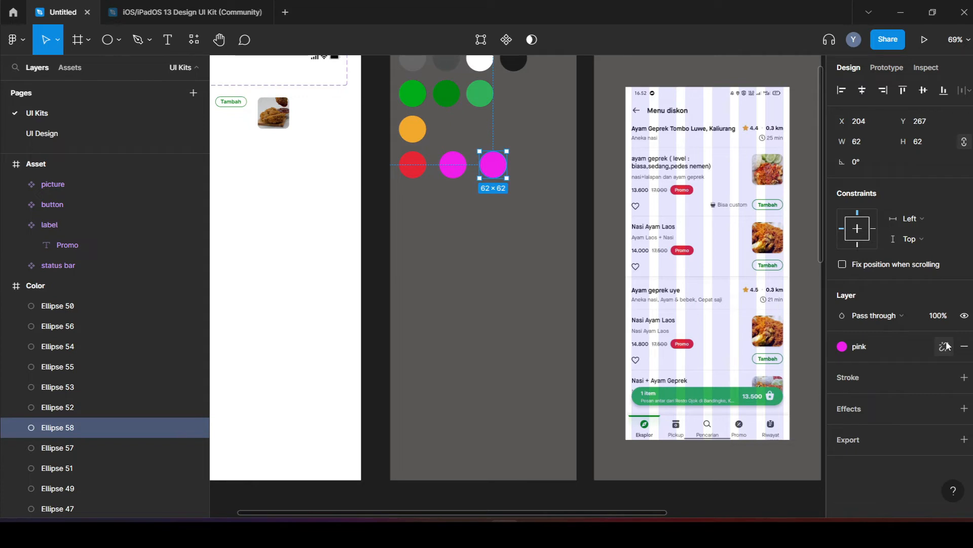
left_click(945, 345)
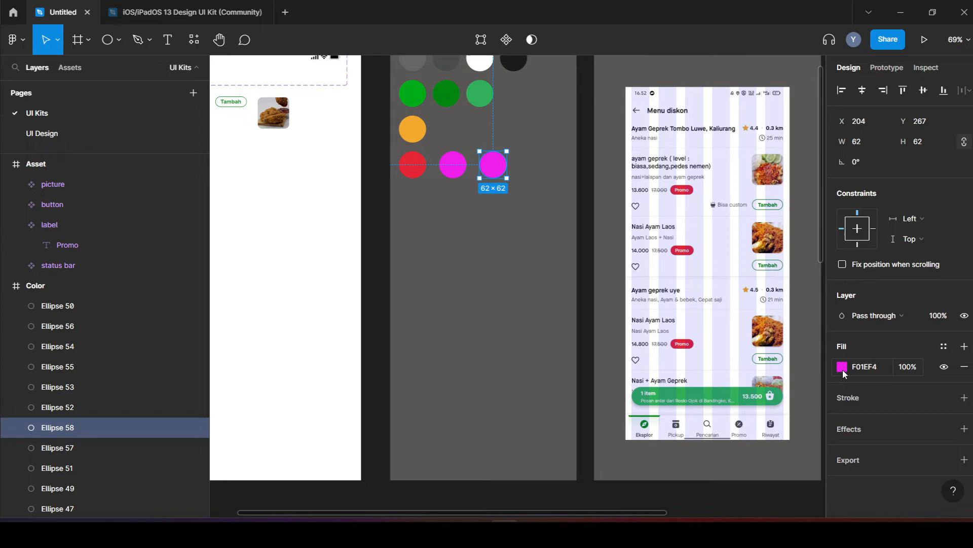
left_click(843, 369)
left_click(779, 368)
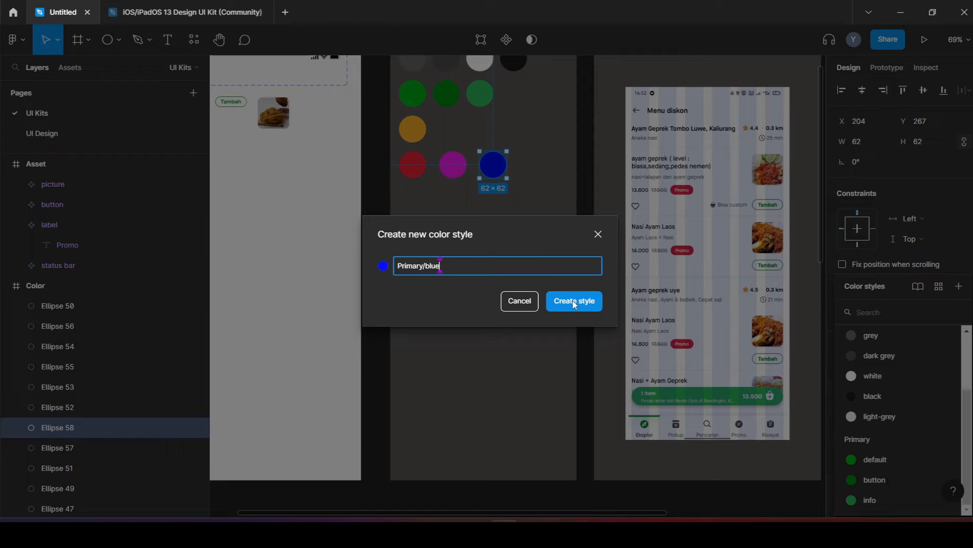
left_click(575, 301)
scroll(736, 297, "up", 3)
key("Escape")
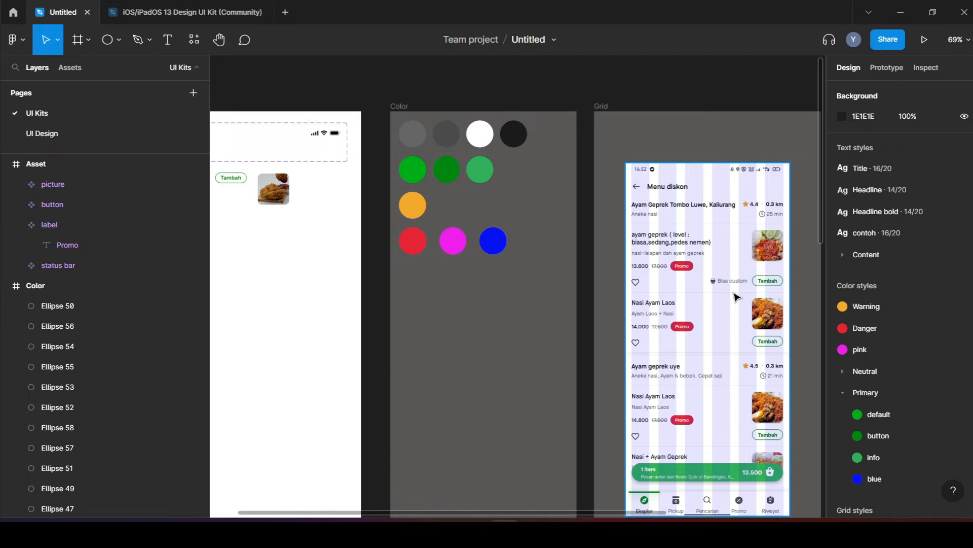
Step: Place a Semi Bold text reading Menu diskon over the screenshot's heading in the Grid frame and set its font size to 16
scroll(662, 215, "down", 3)
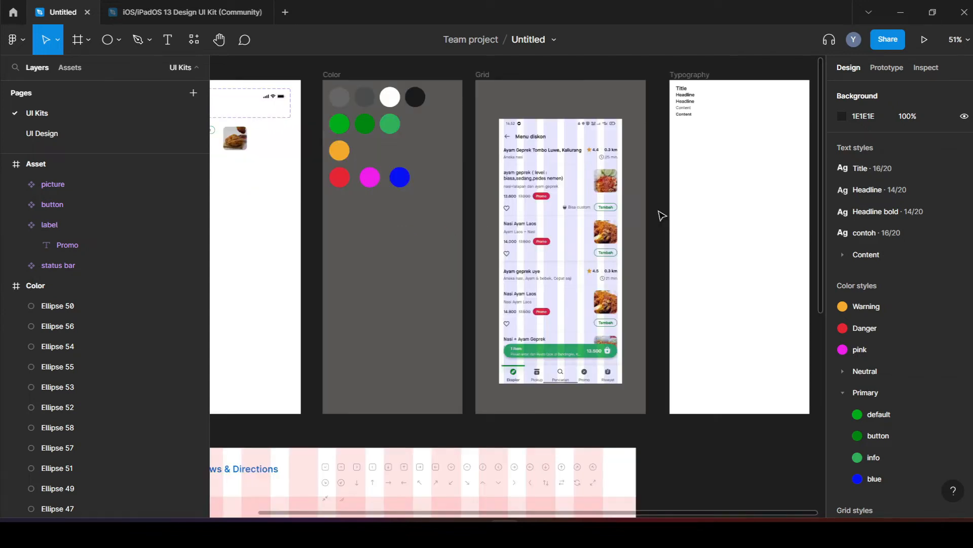
scroll(662, 216, "up", 2)
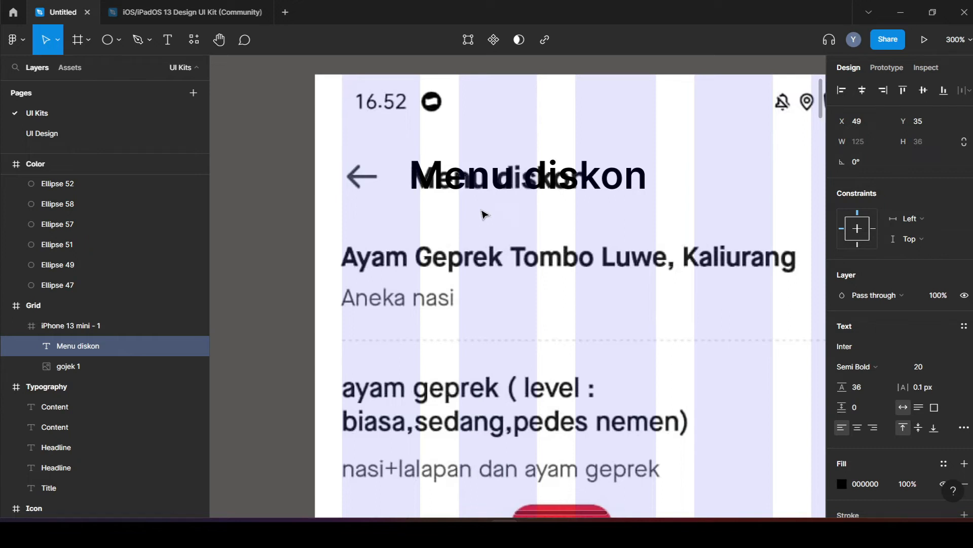
left_click(942, 366)
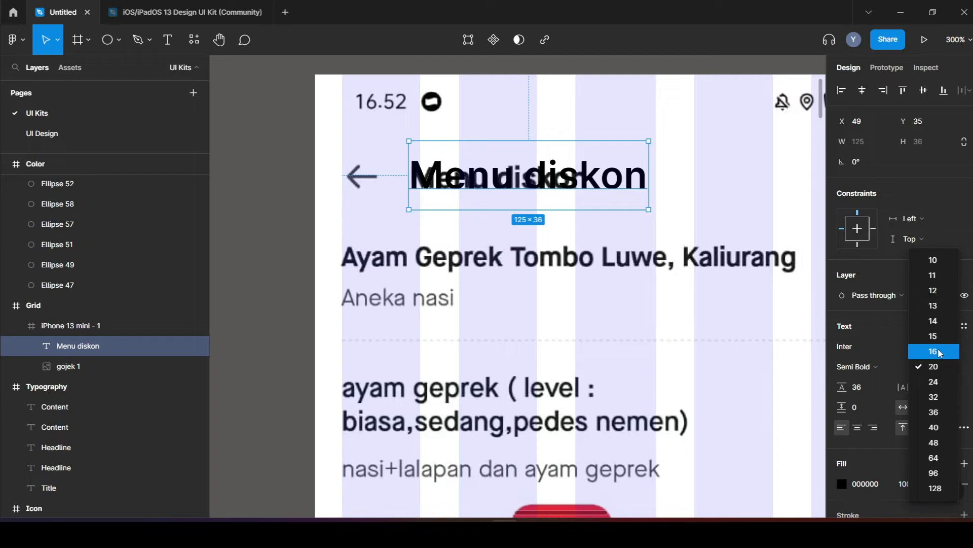
left_click(941, 353)
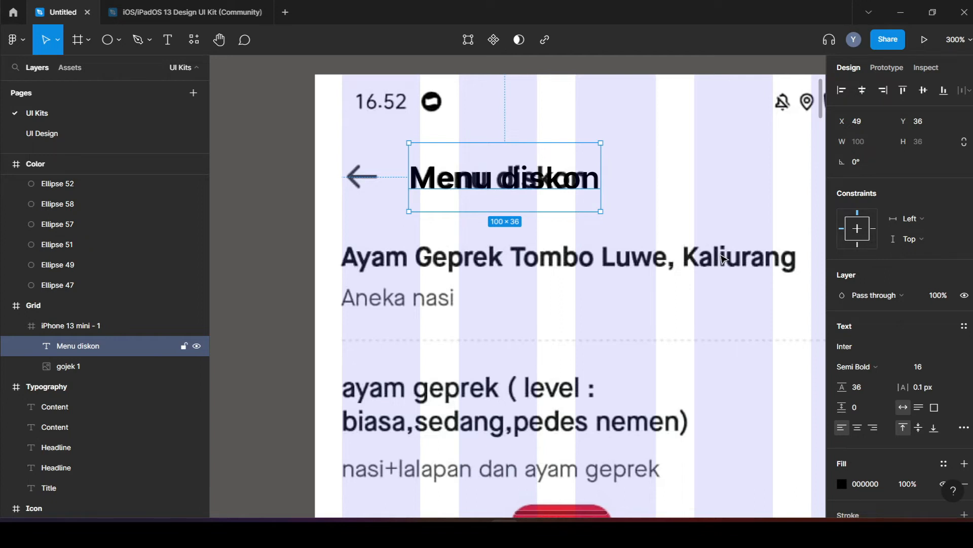
Step: Apply the Warning color style to the Menu diskon text and set its letter spacing to -0.5 px
left_click(920, 387)
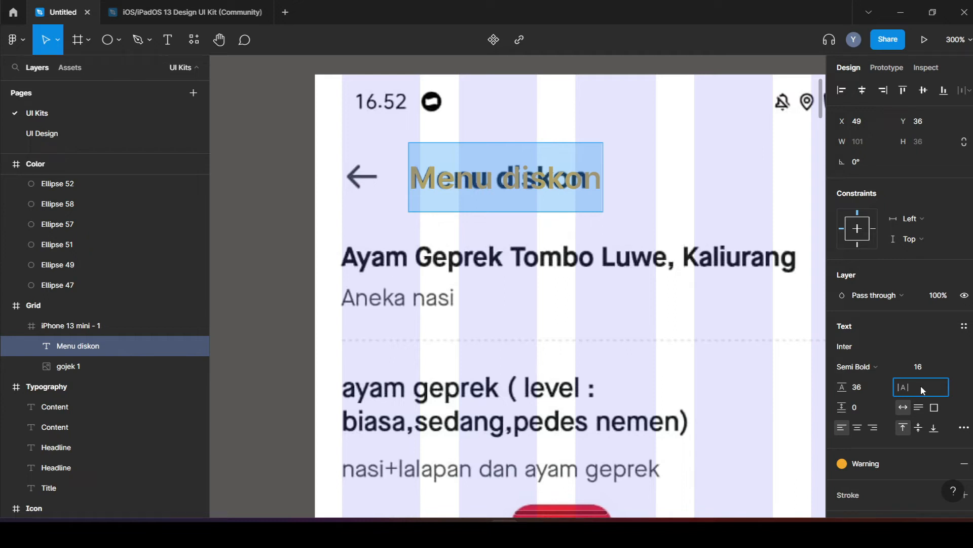
type("-0.5")
key("Return")
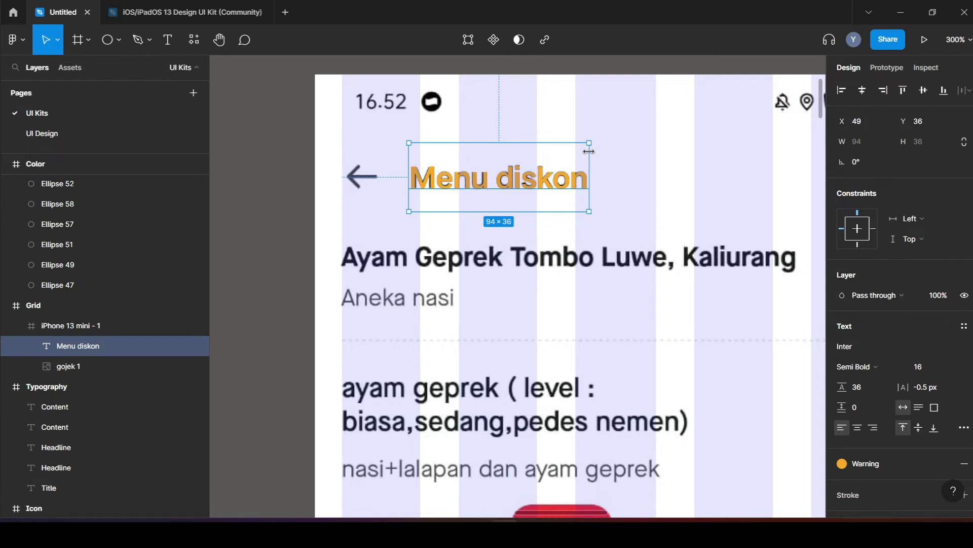
Step: Save the Menu diskon text's formatting as the text style contoh and move the text into the Typography frame
left_click_drag(589, 151, 659, 174)
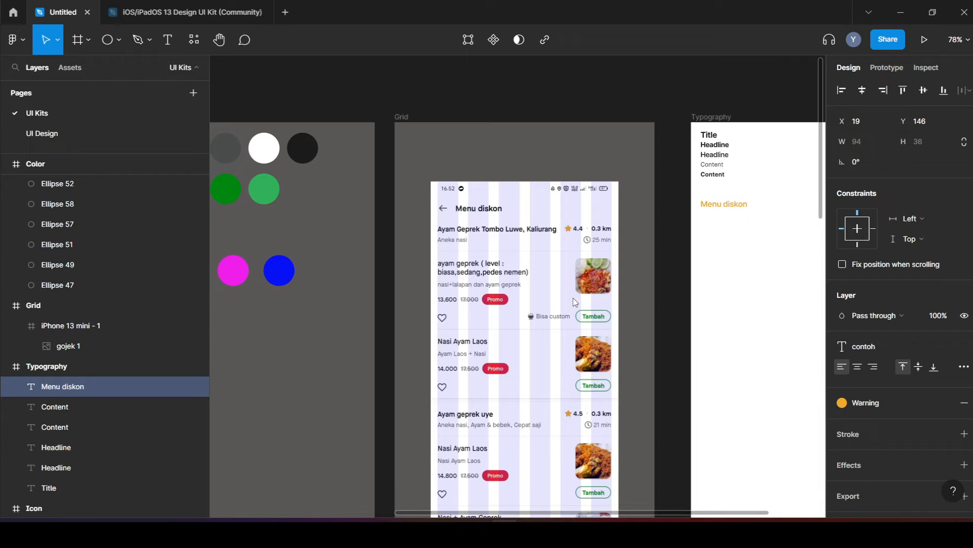
Step: Add a sample text reading aaaaaaaaaa to the Typography frame, try the contoh text style on it, and open the Menu diskon text's style choices
scroll(574, 303, "down", 2)
key("t")
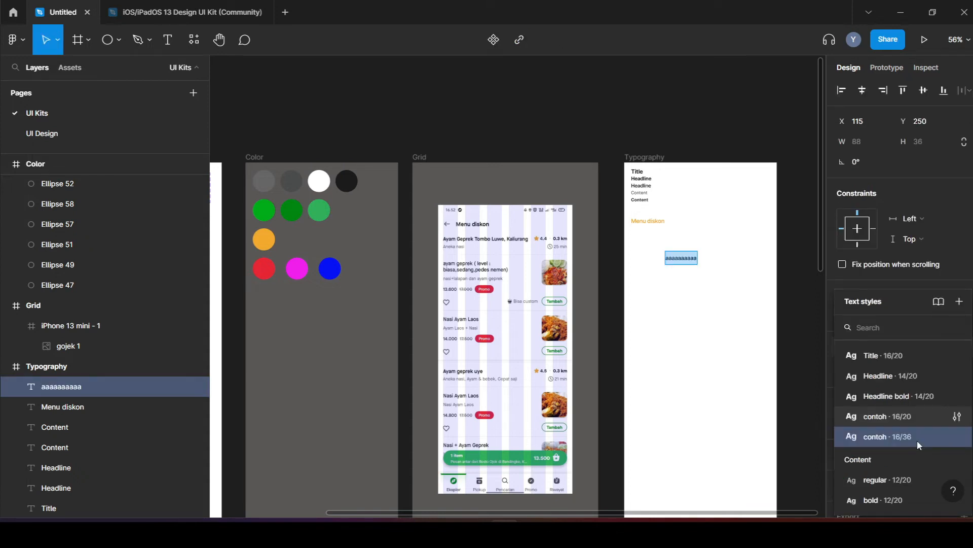
left_click(658, 225)
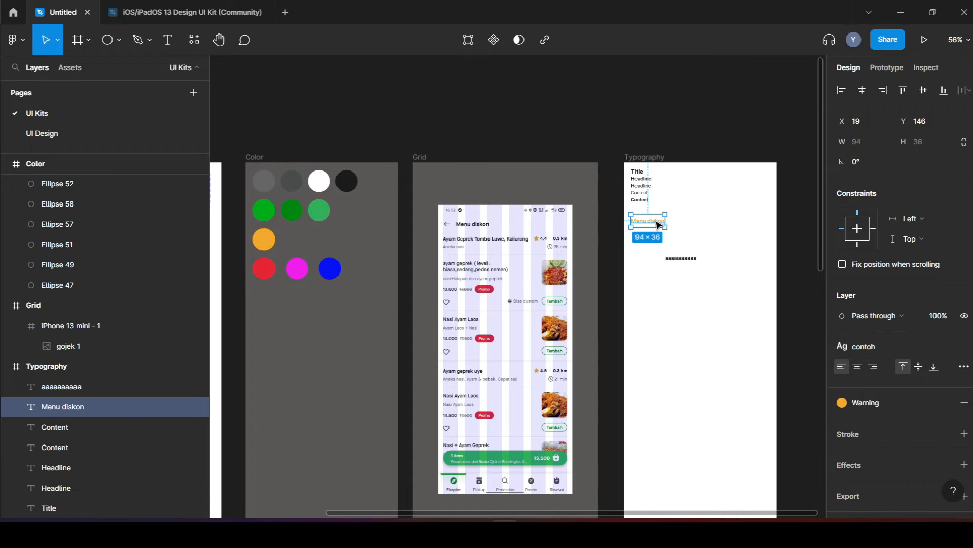
left_click(864, 346)
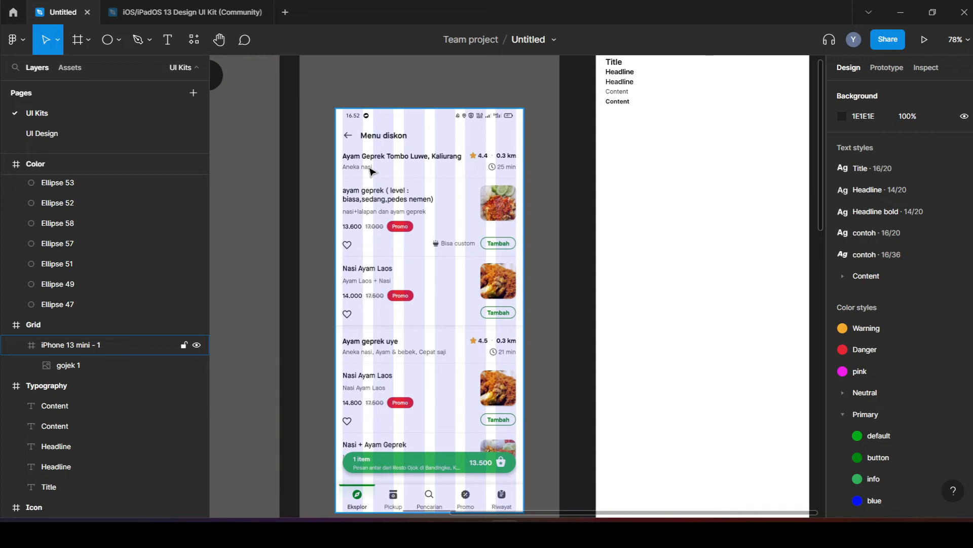
key("ctrl+Tab")
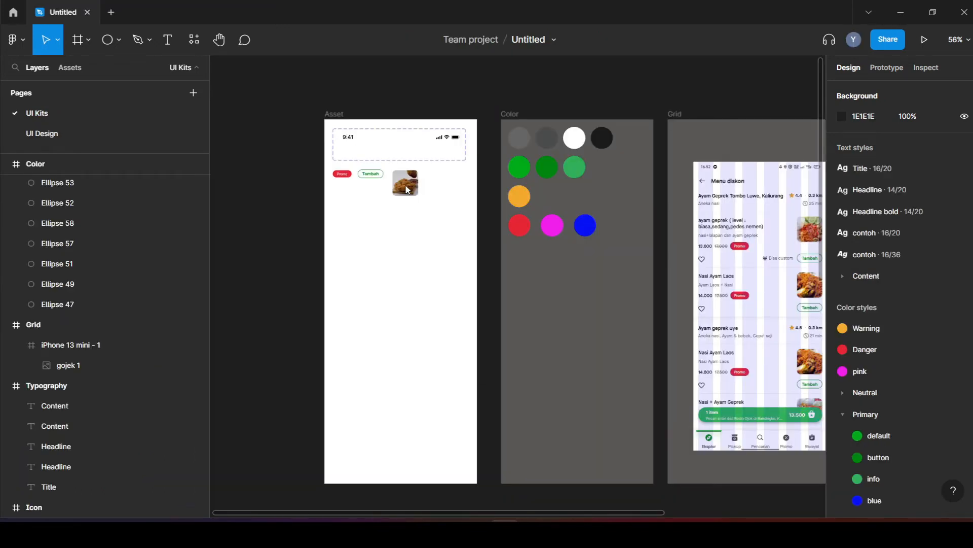
mouse_move(504, 532)
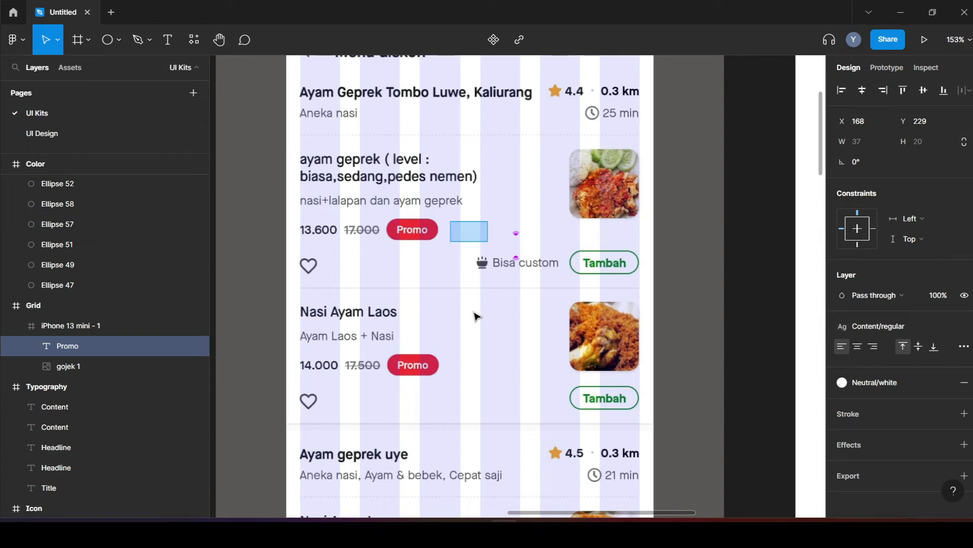
Step: Wrap the new Promo text in an auto layout frame with the Danger fill and 10 horizontal padding, and move it just below the first Promo label
key("shift+a")
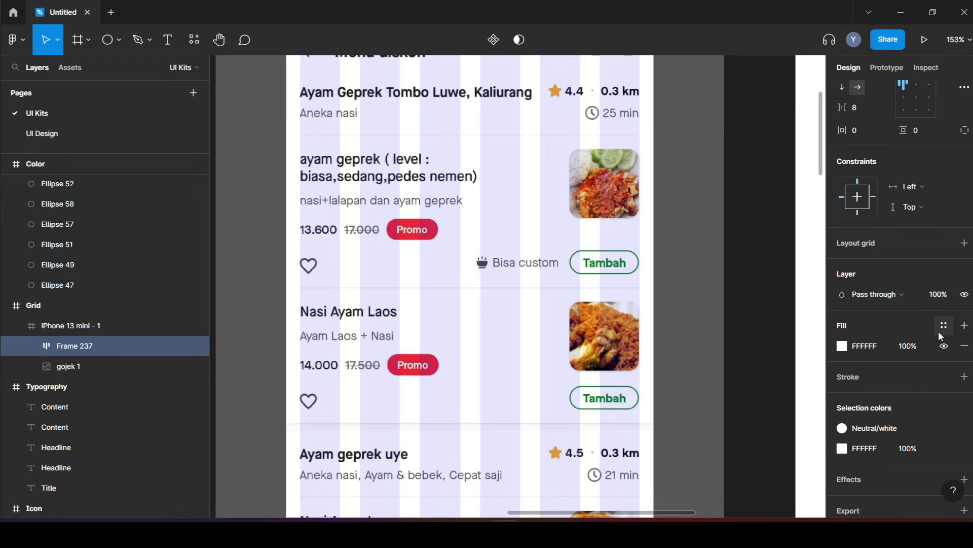
key("ctrl+v")
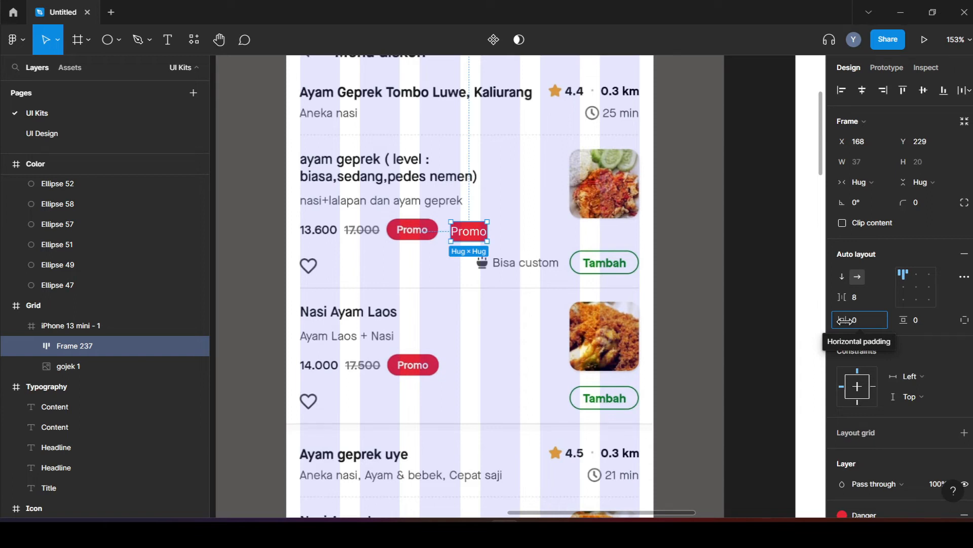
left_click_drag(844, 320, 858, 322)
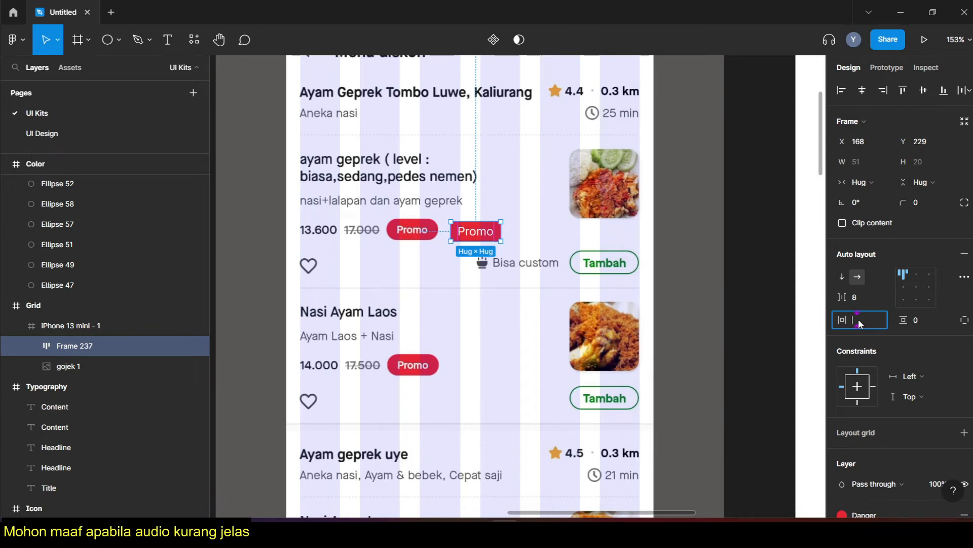
type("10")
left_click_drag(489, 235, 426, 253)
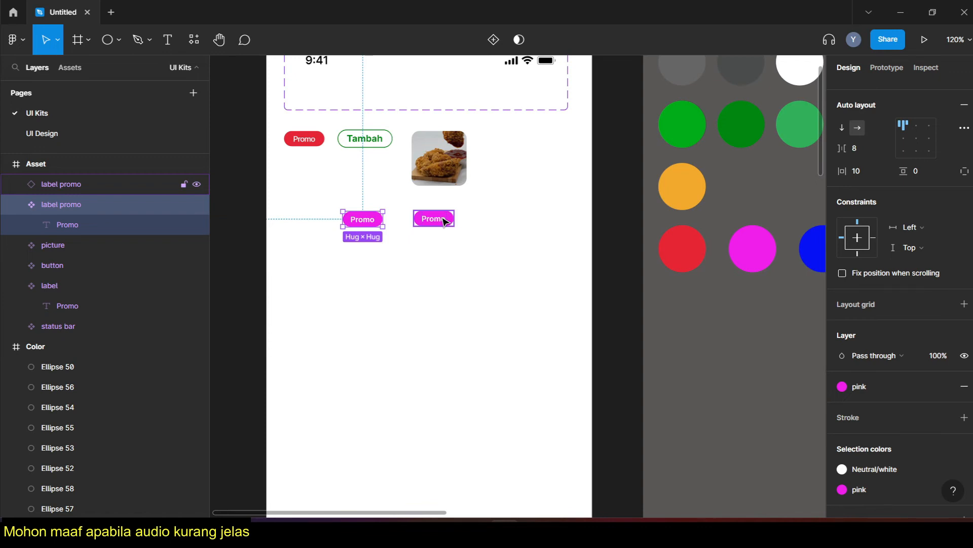
Step: Delete the pink label promo instance beside its main component in the Asset frame
left_click(446, 222)
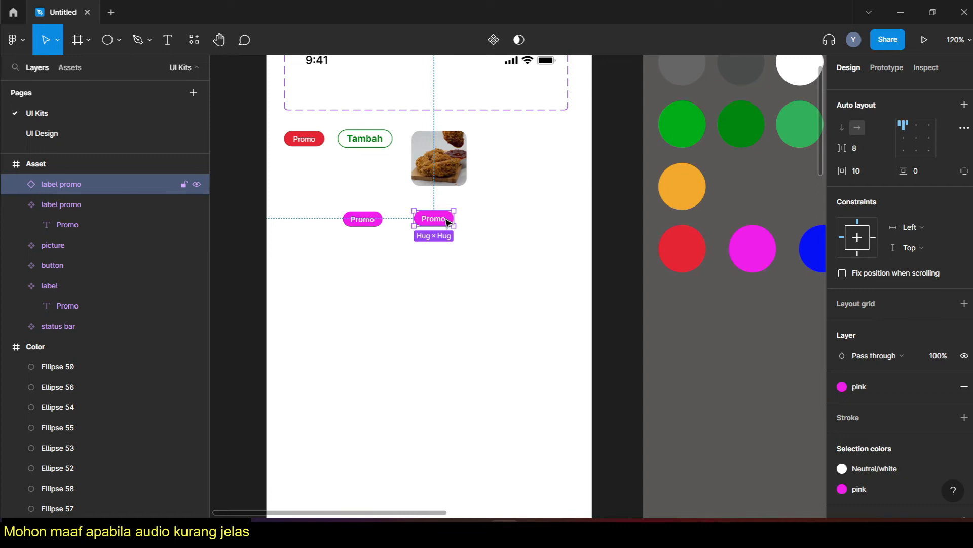
key("Delete")
key("shift+1")
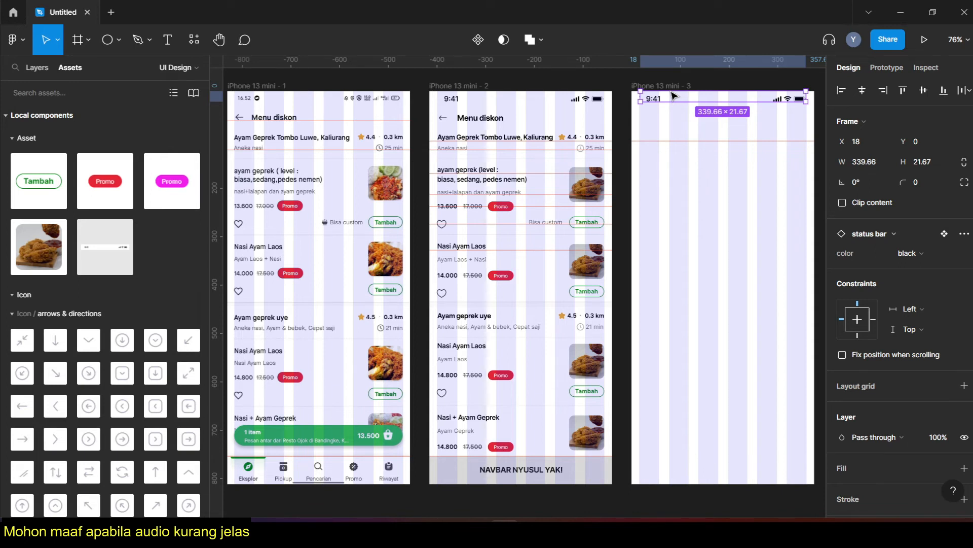
Step: In iPhone 13 mini - 3, add the Menu diskon title below the status bar and a 0.3 km text after the 4.4 rating
key("ctrl+v")
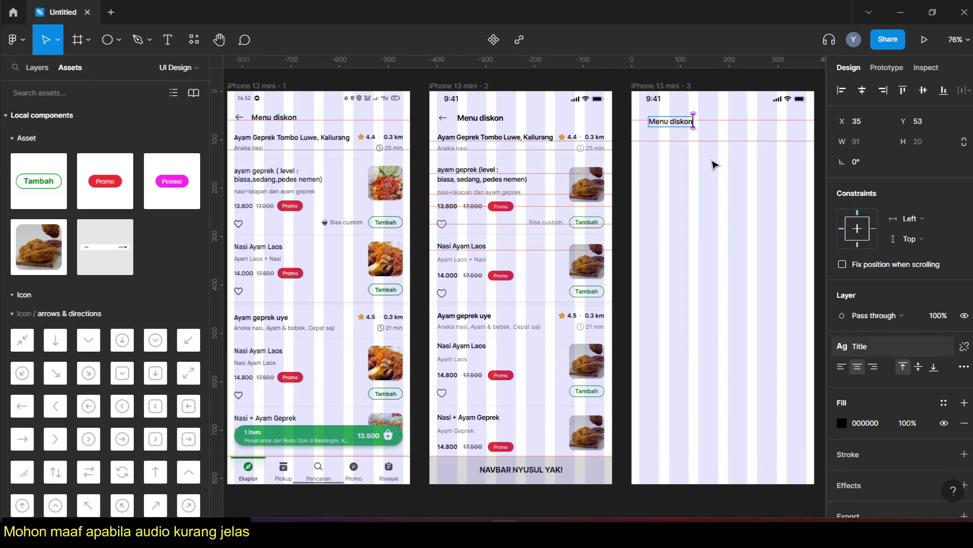
key("Escape")
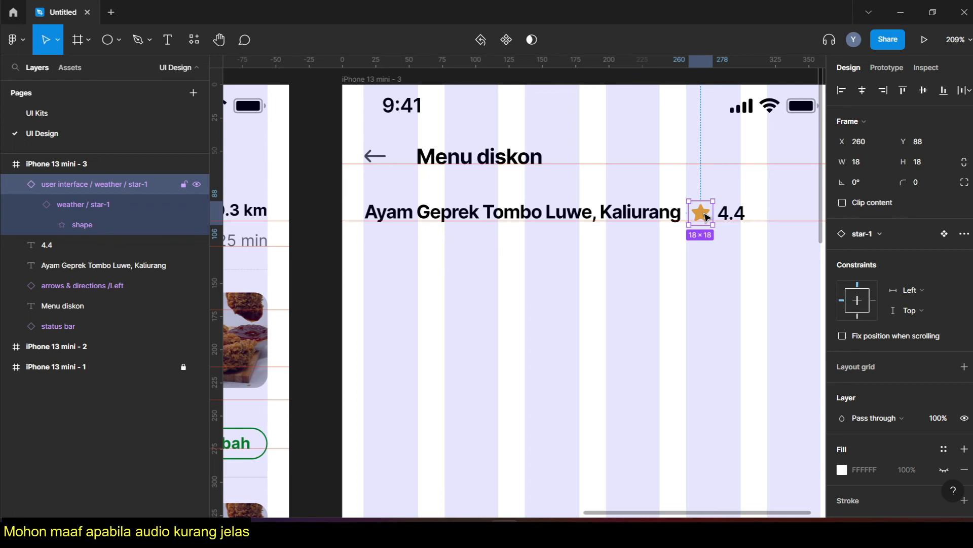
key("ctrl+v")
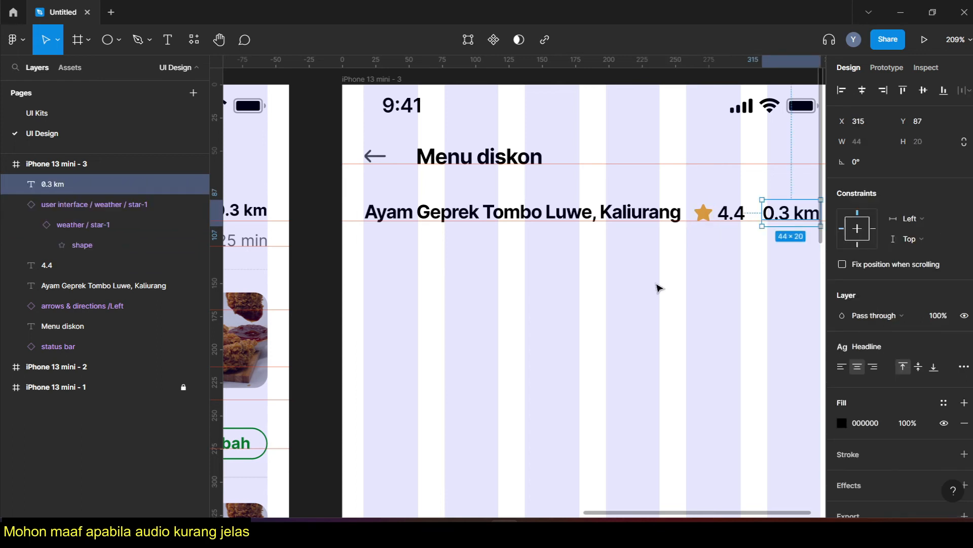
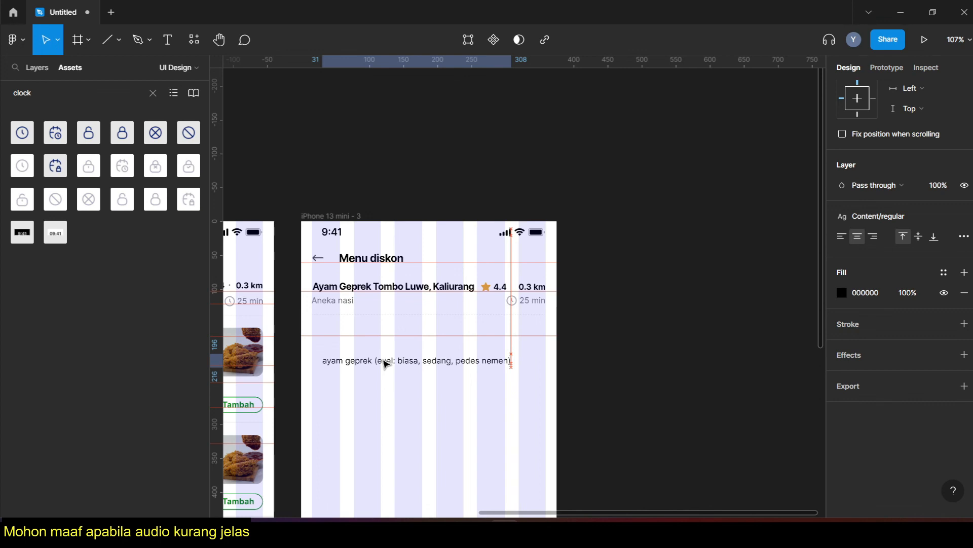
Step: Apply the Headline text style to the ayam geprek (level: biasa, sedang, pedes nemen) text in iPhone 13 mini - 3 and left-align it on two lines
left_click(878, 216)
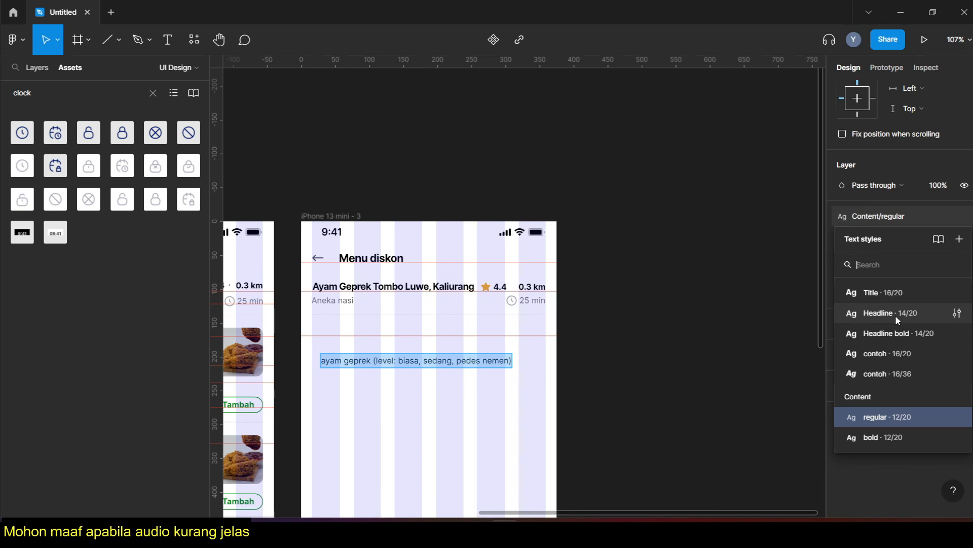
left_click(895, 315)
scroll(689, 395, "up", 3)
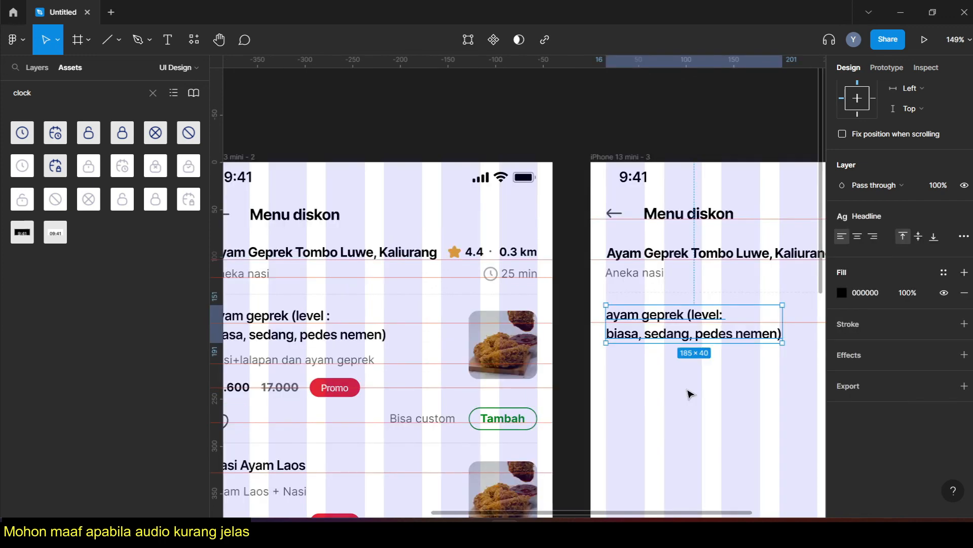